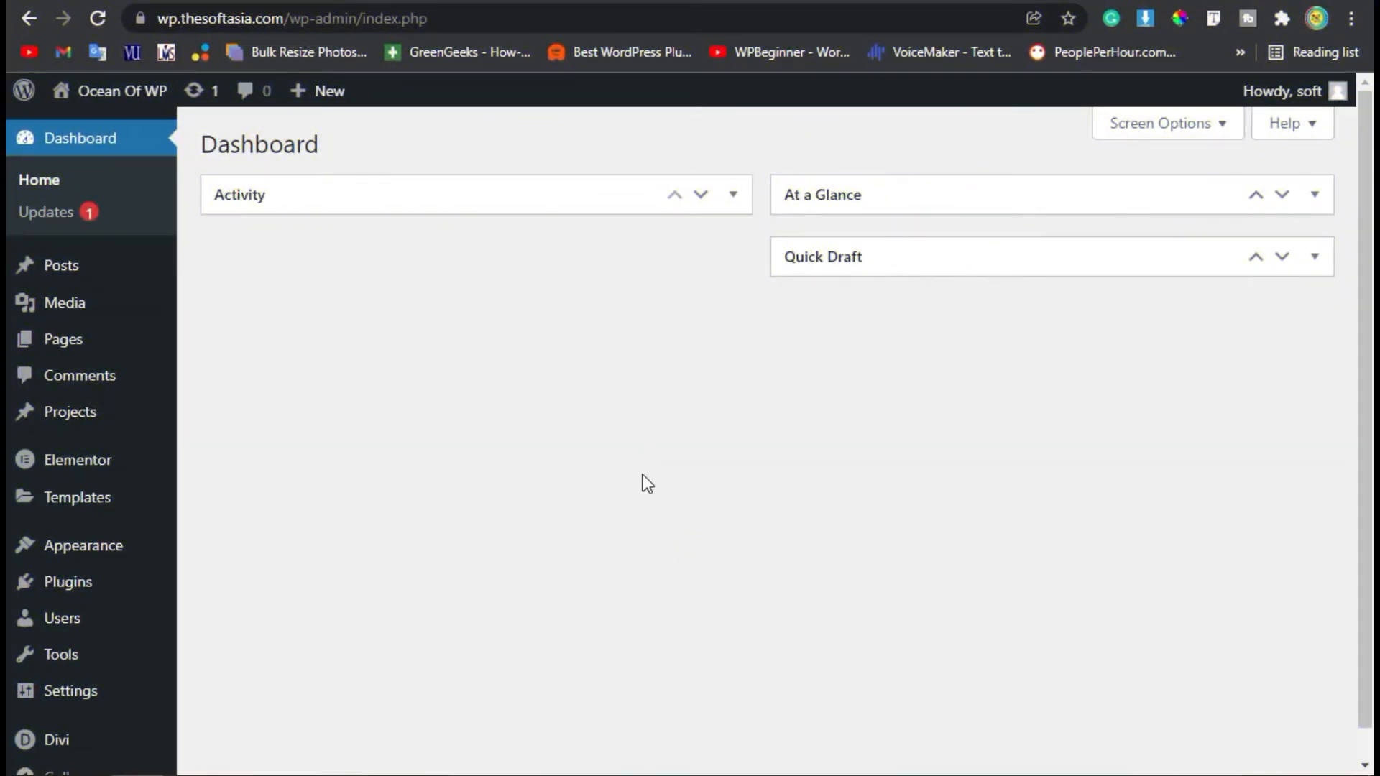
# - Find the DiviTorque plugin in the plugin directory, then install and activate it
pyautogui.moveTo(68, 582)
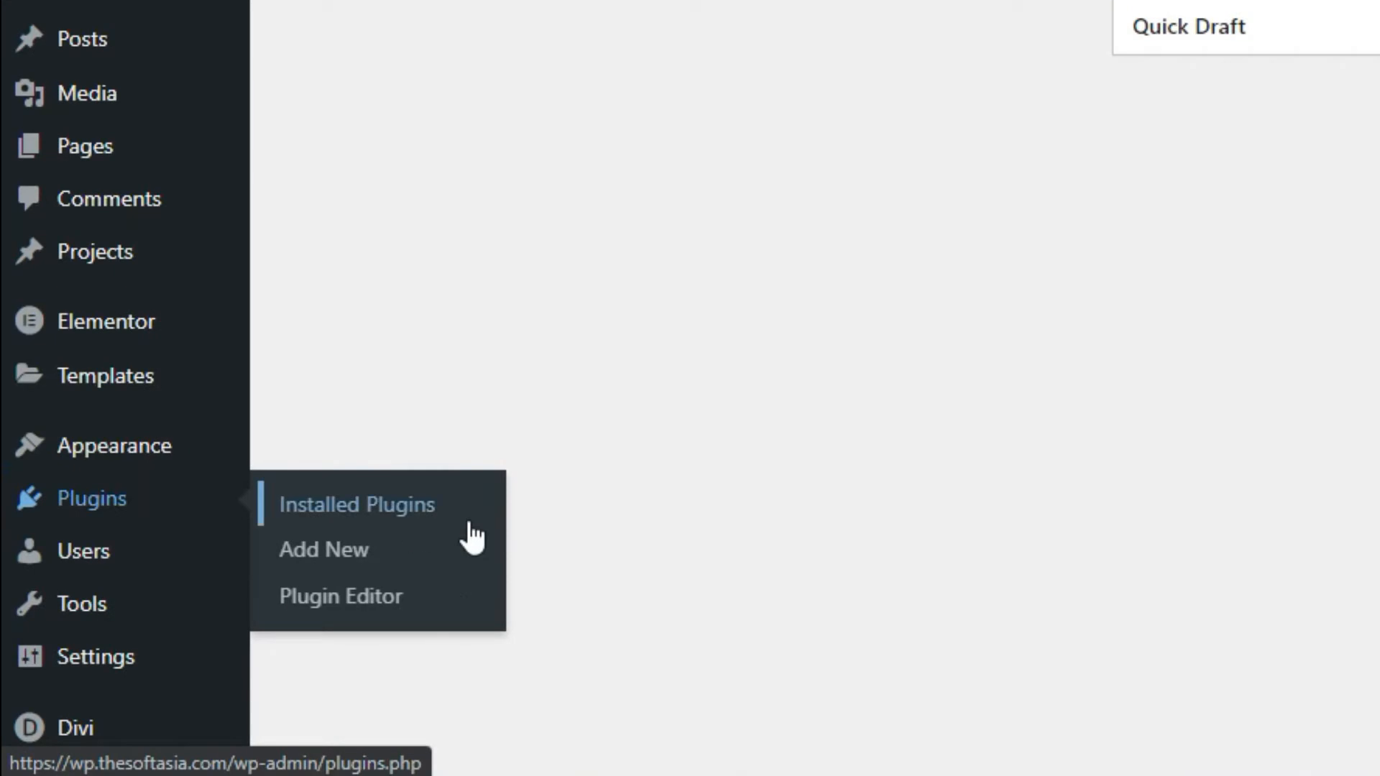
pyautogui.click(462, 554)
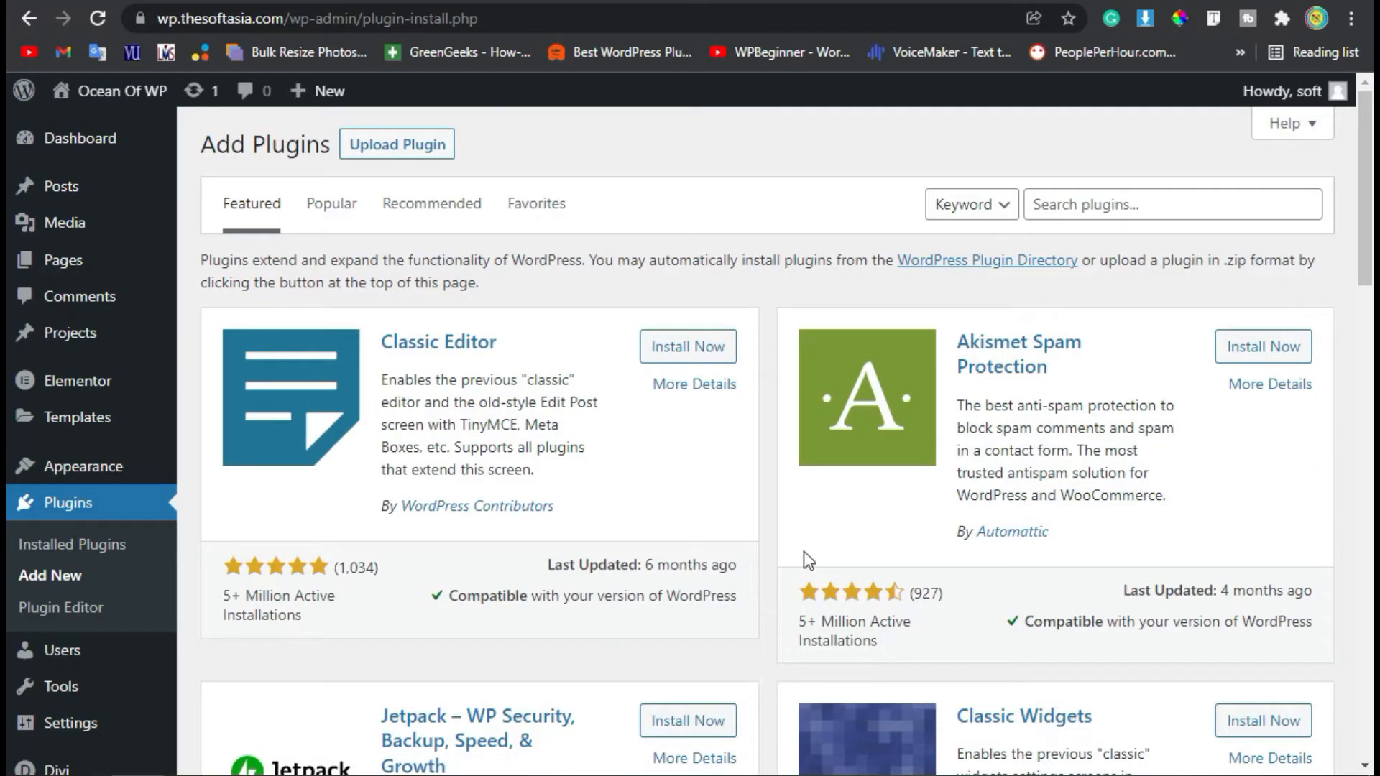
pyautogui.click(1186, 204)
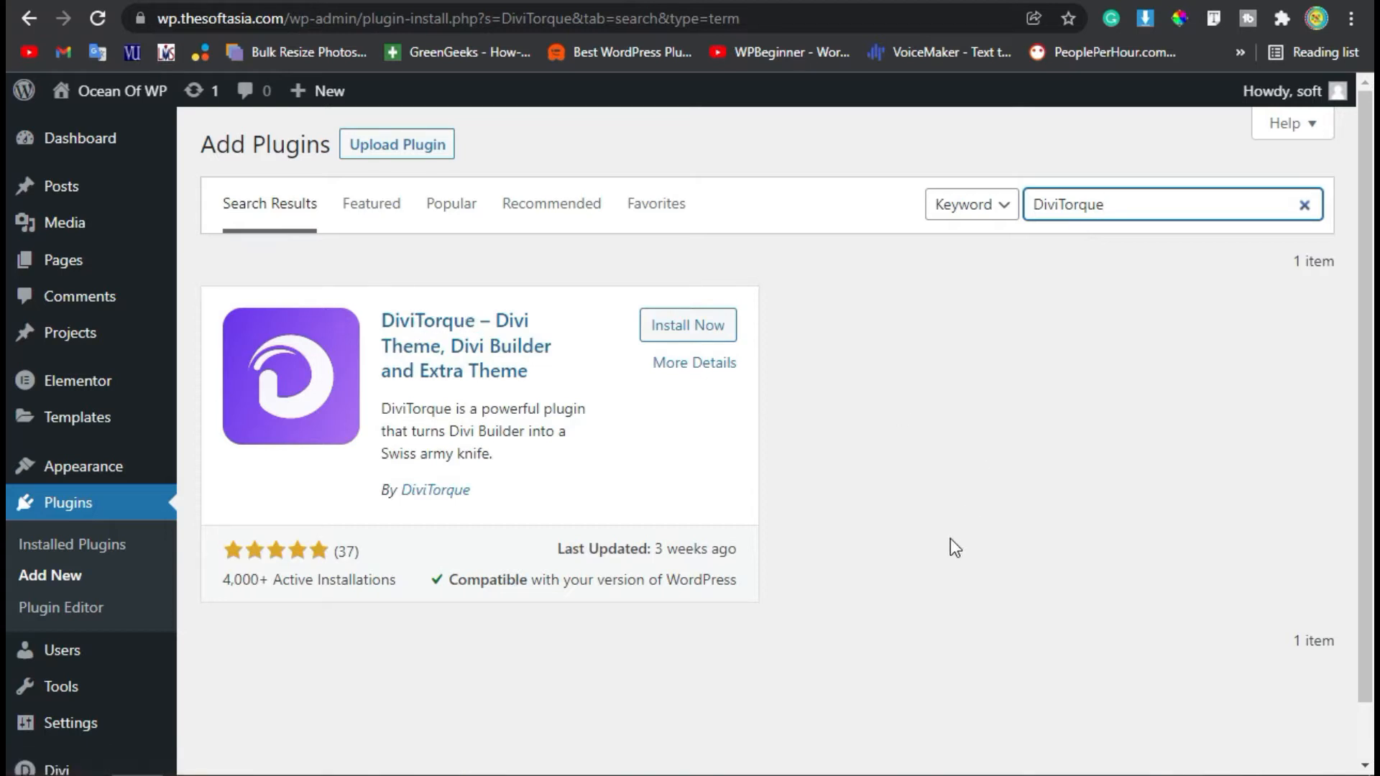
pyautogui.click(687, 329)
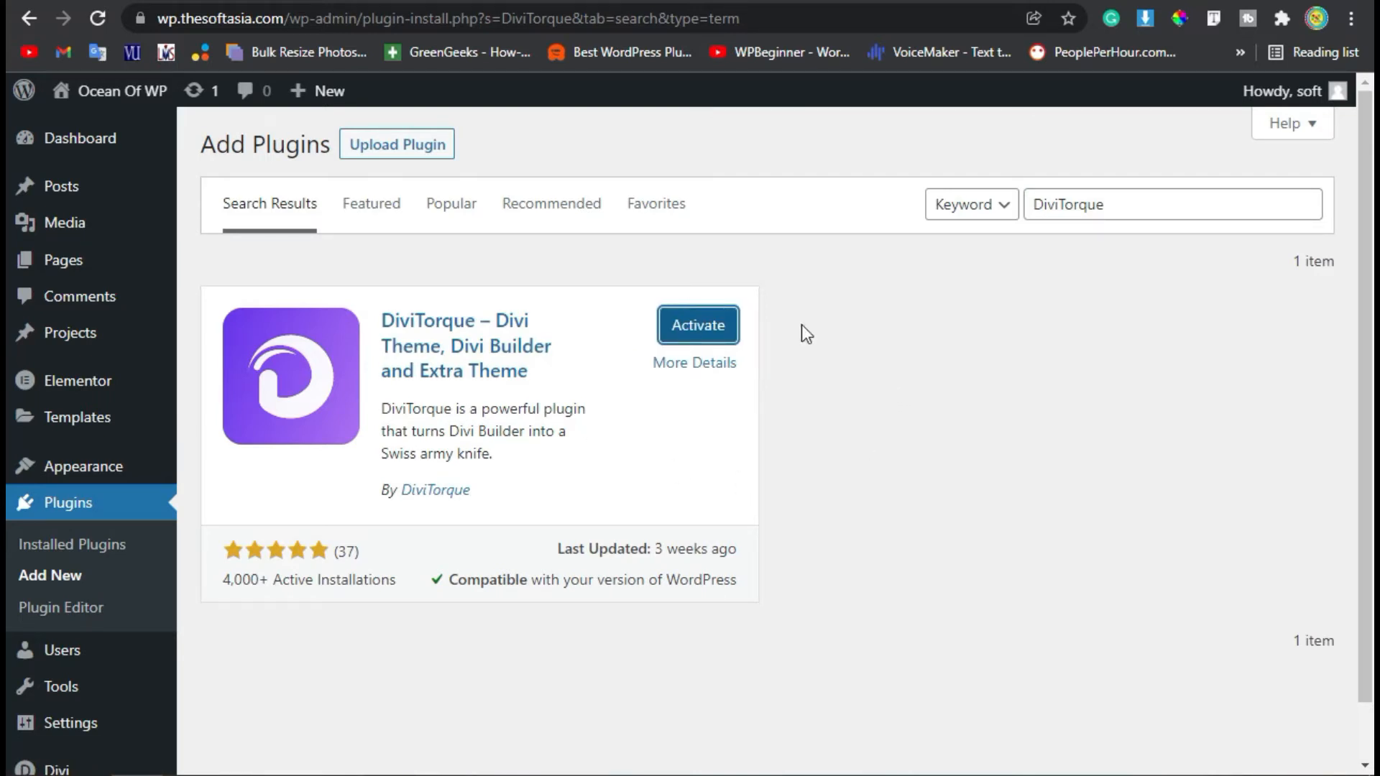
pyautogui.click(708, 336)
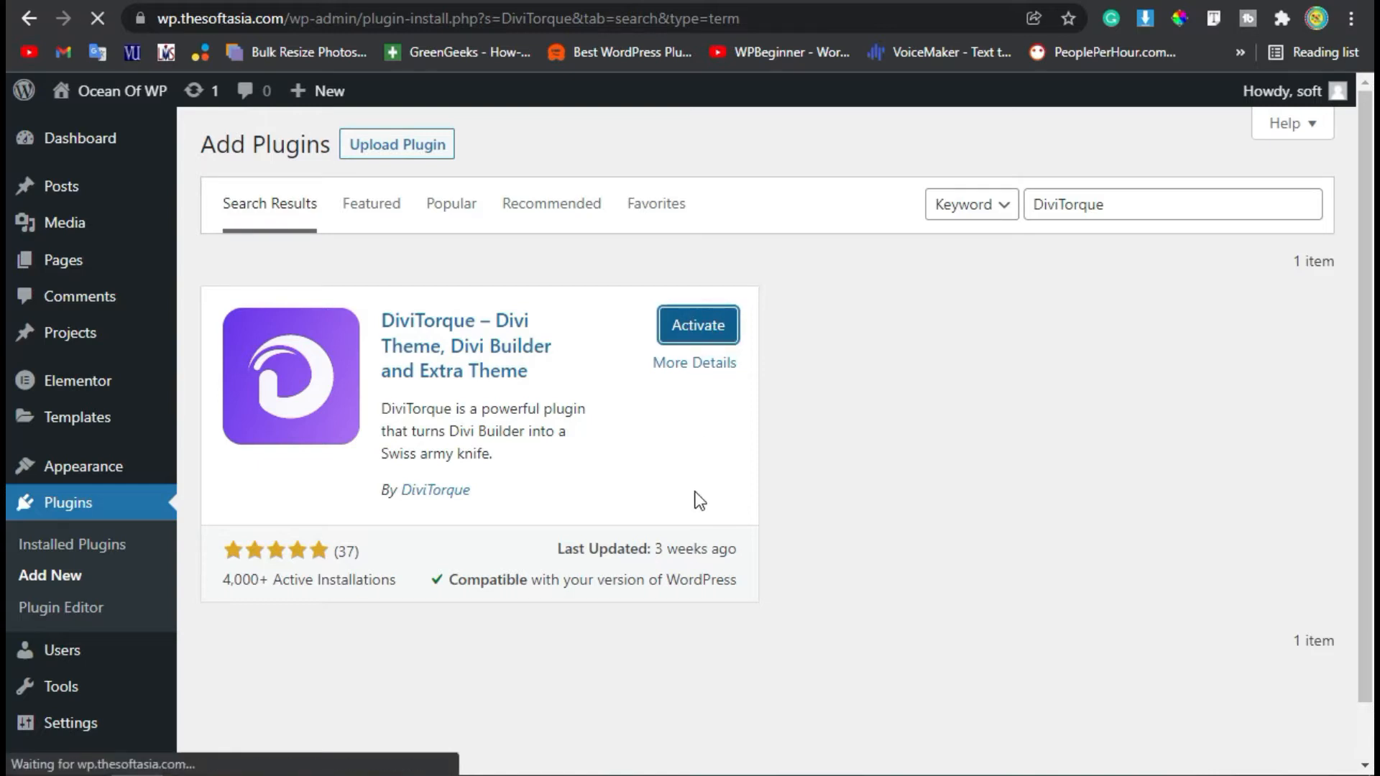
pyautogui.scroll(-6, 687, 486)
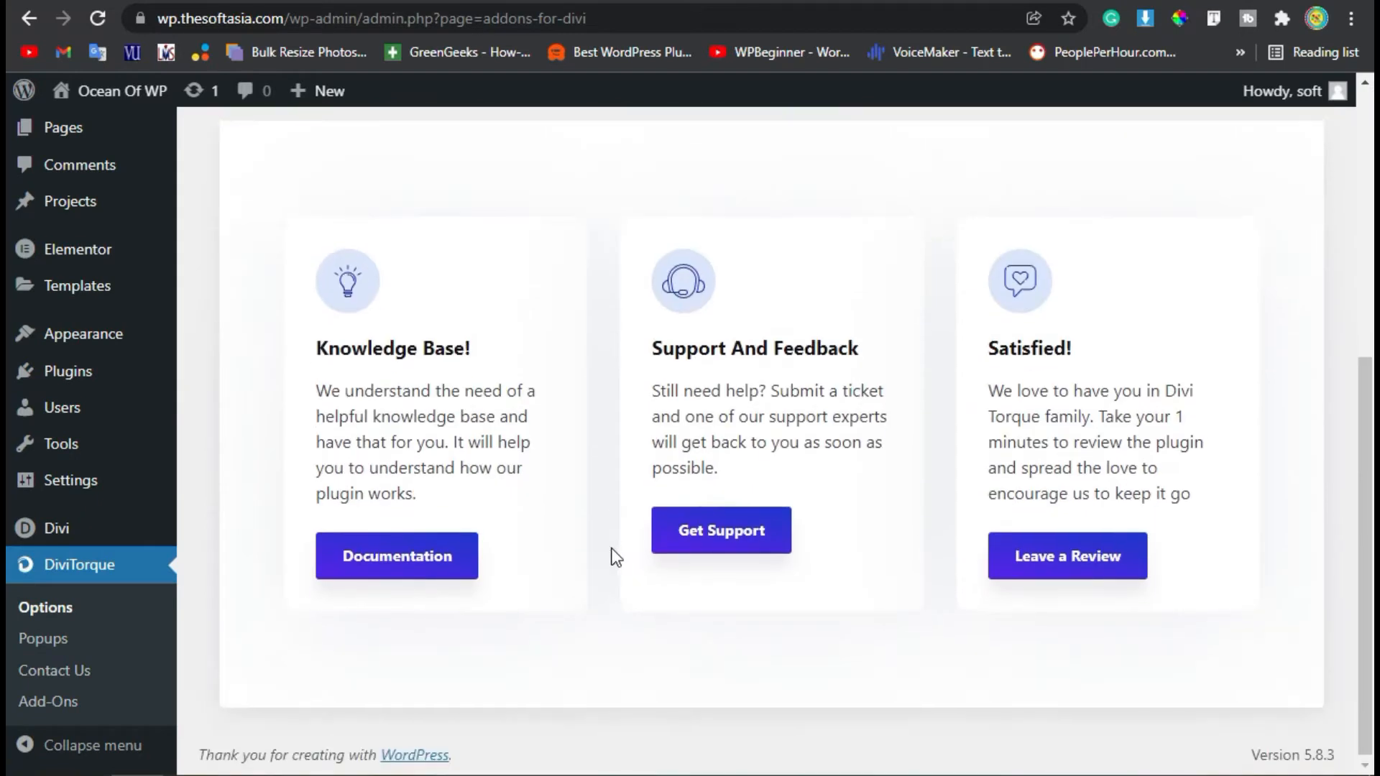
pyautogui.scroll(7, 614, 552)
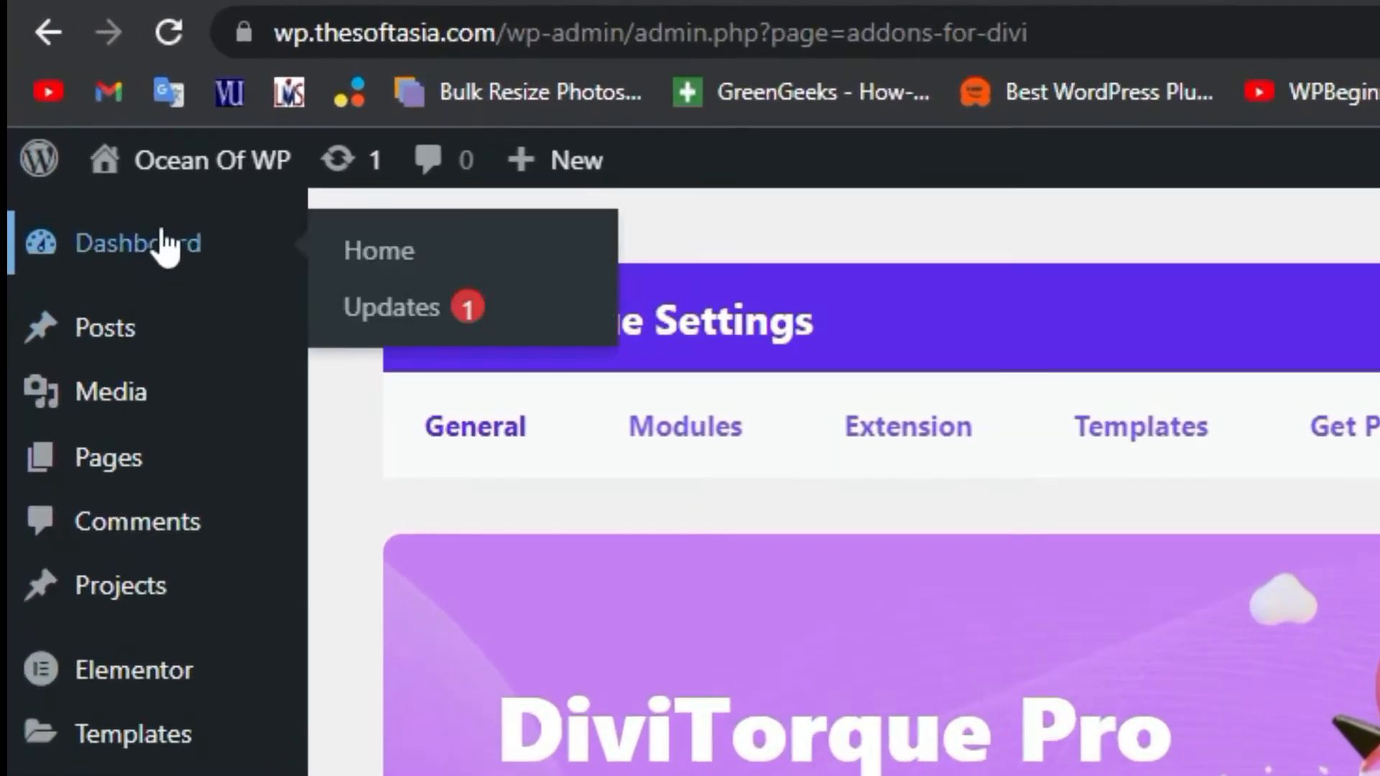
# - Create a new post with the title "Image Carousel"
pyautogui.click(92, 134)
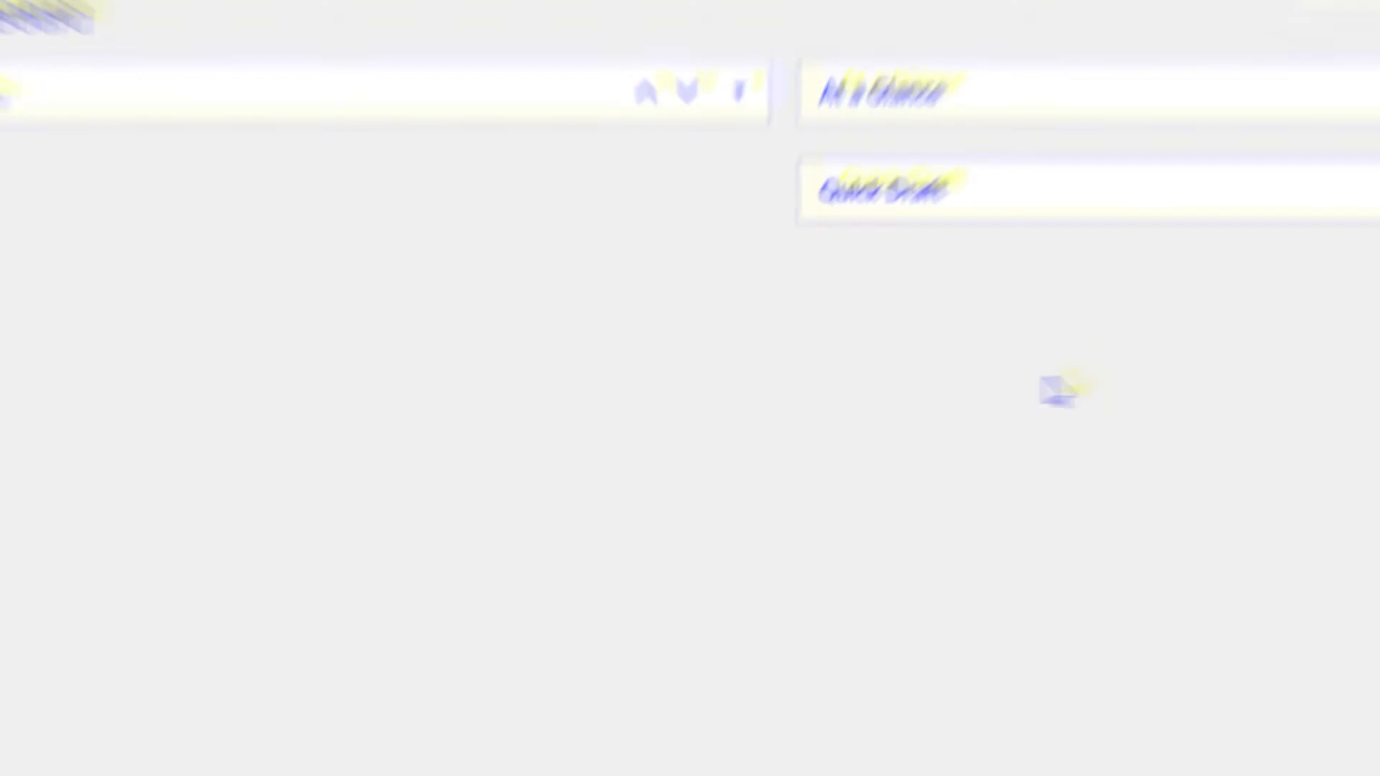
pyautogui.moveTo(51, 277)
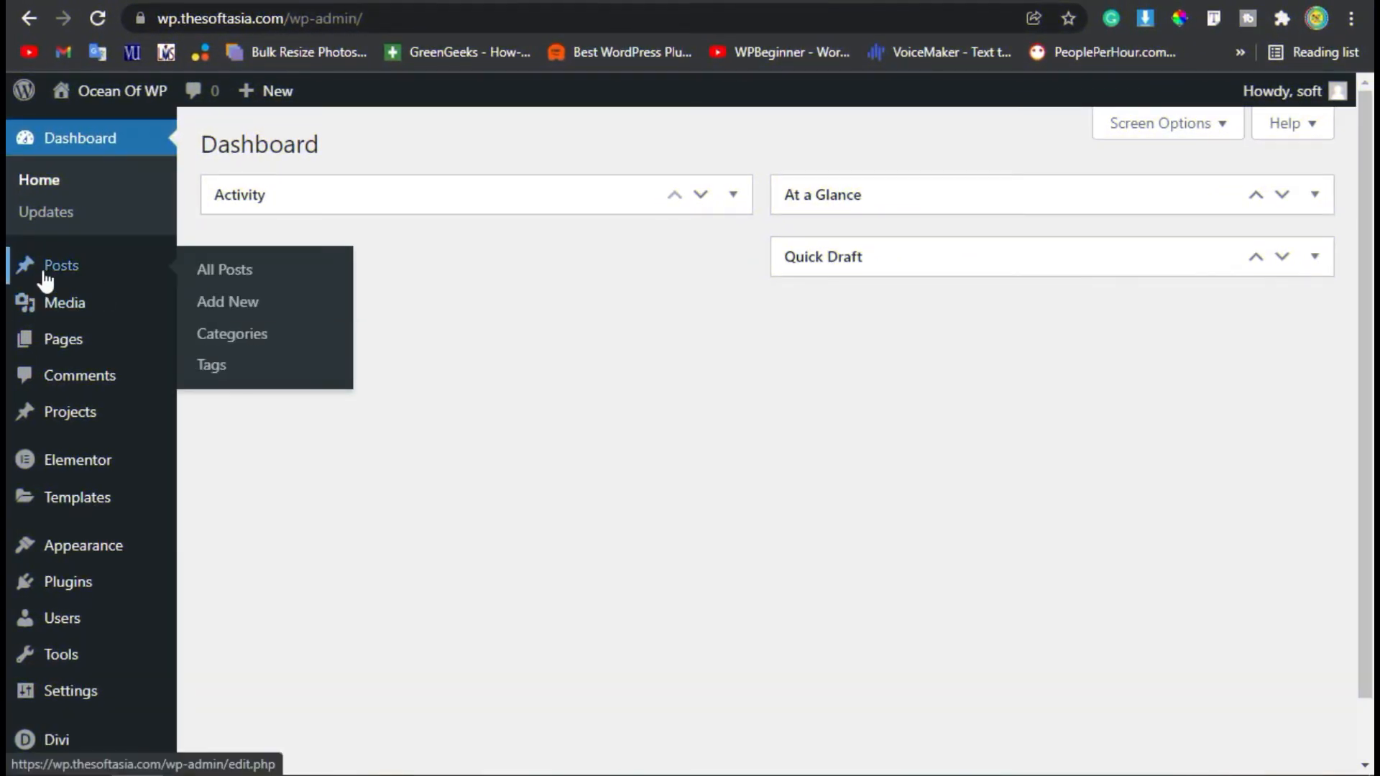
pyautogui.click(289, 317)
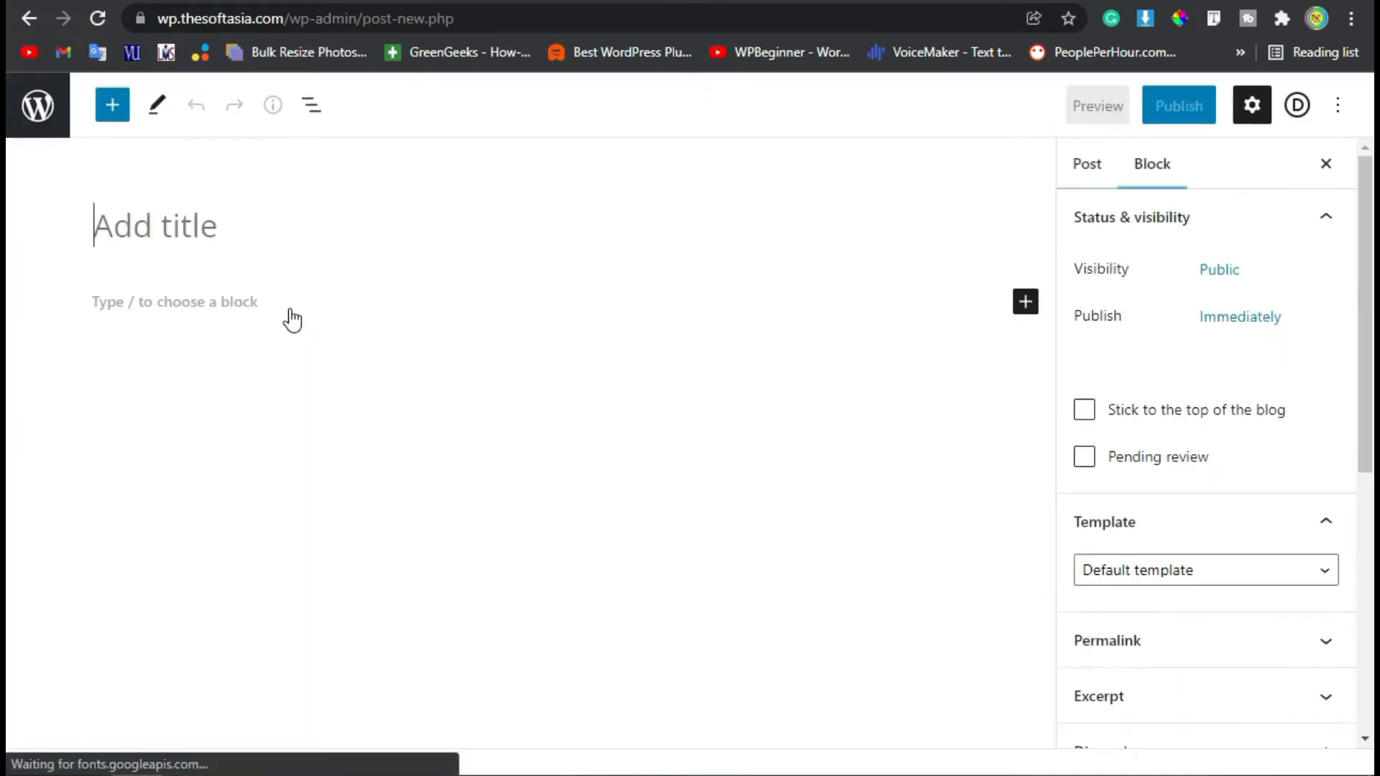
pyautogui.write('Image C')
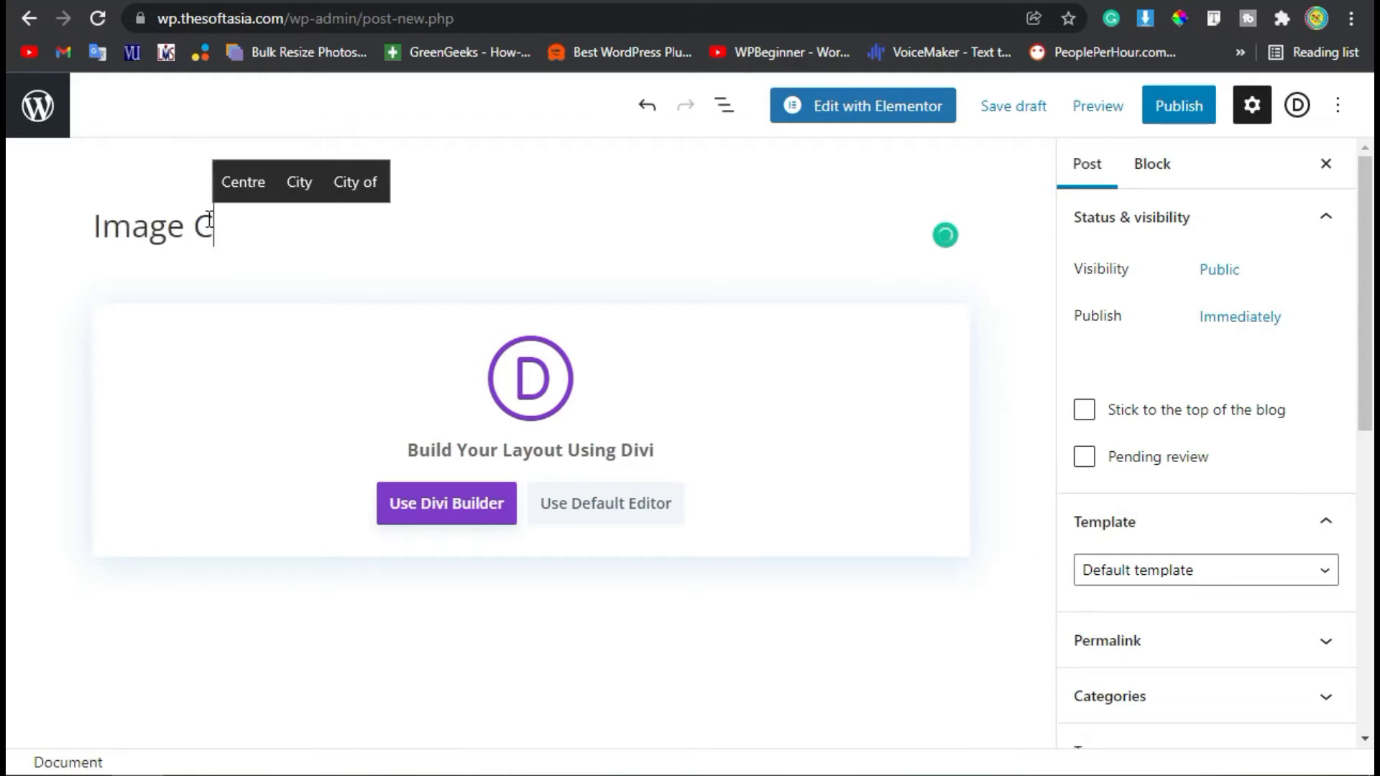
pyautogui.write('aro')
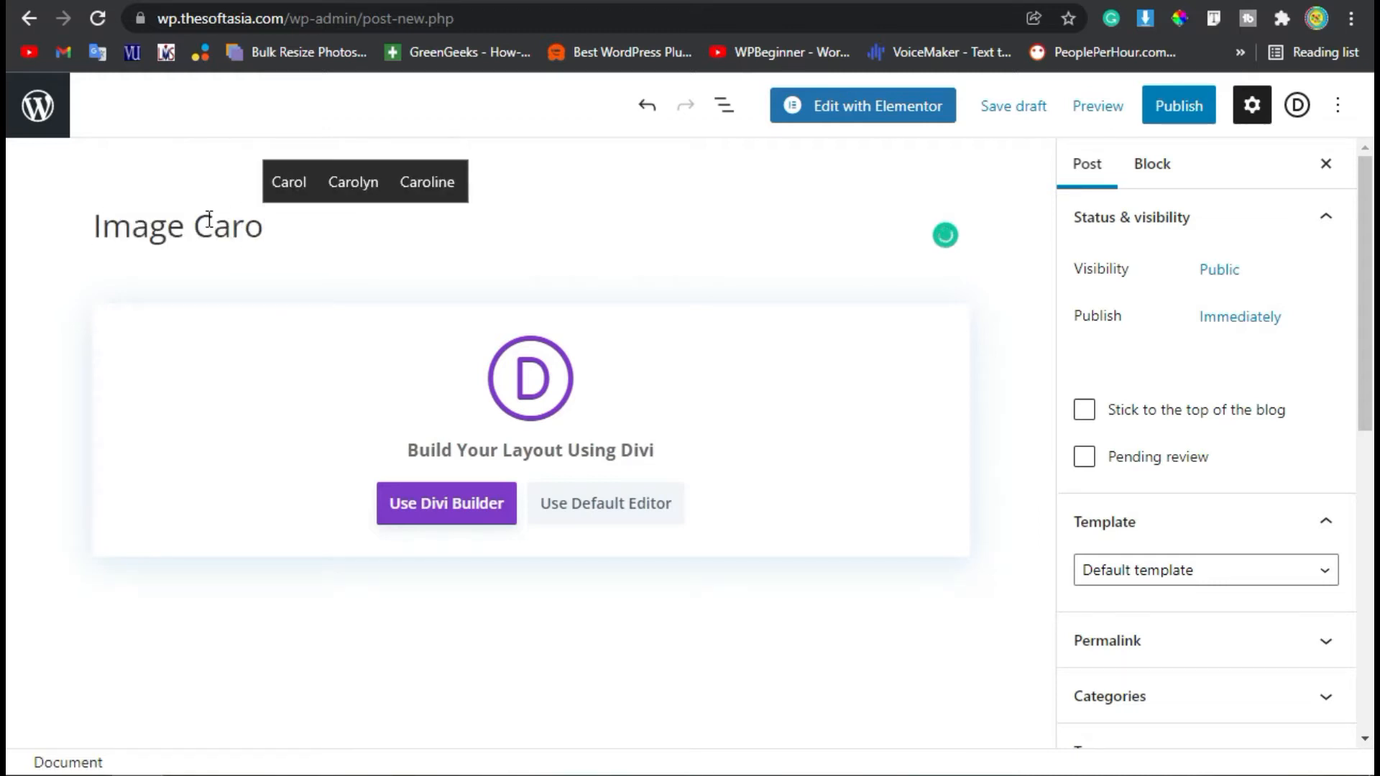
pyautogui.write('use')
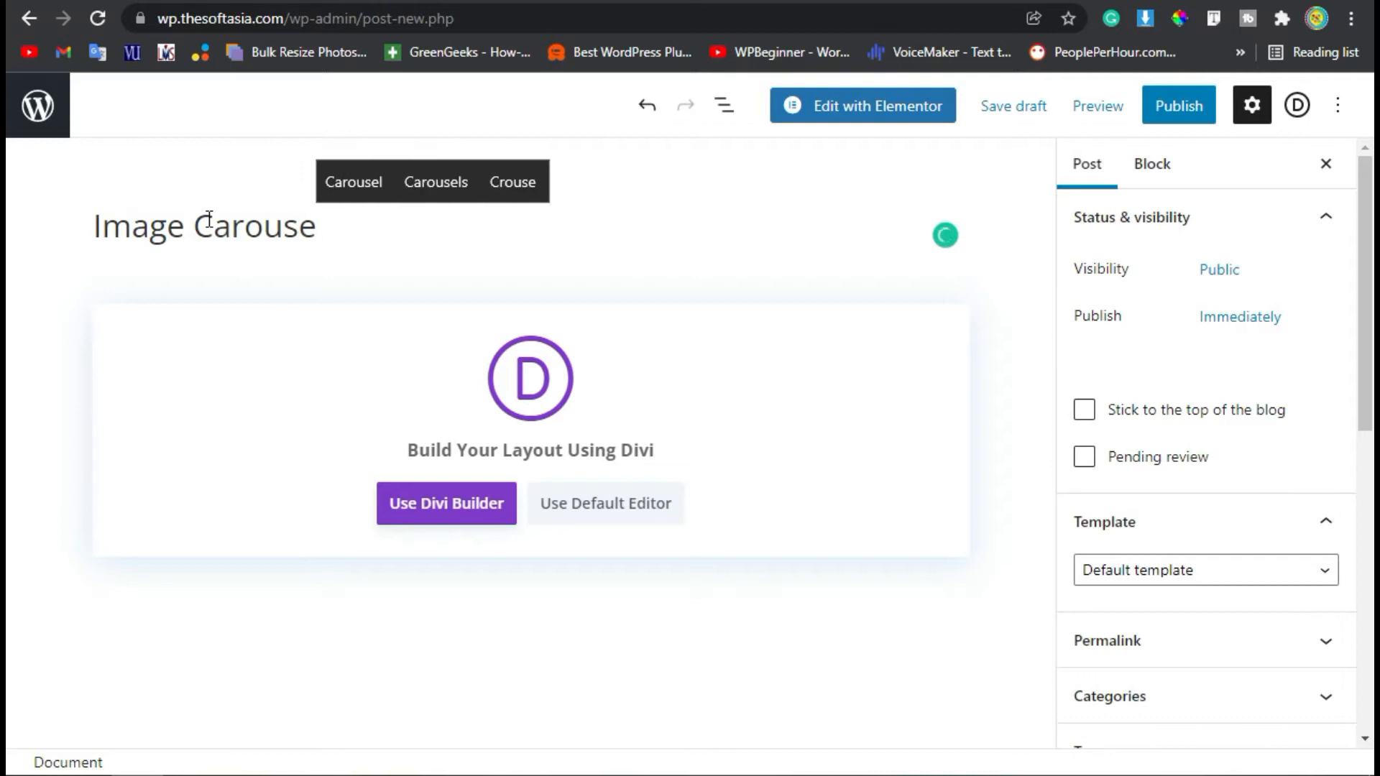
pyautogui.write('l')
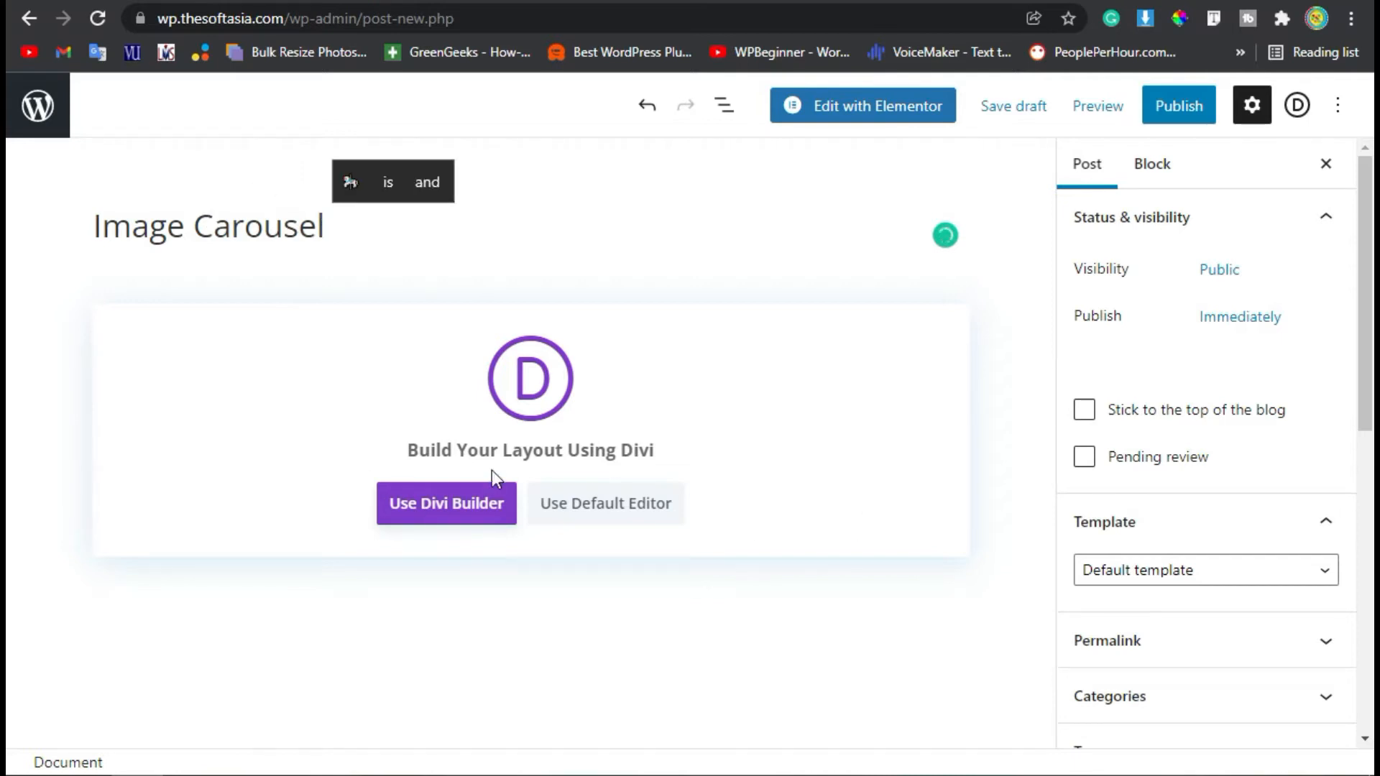
# - Start building the post from scratch with Divi Builder and insert a single-column row
pyautogui.click(466, 509)
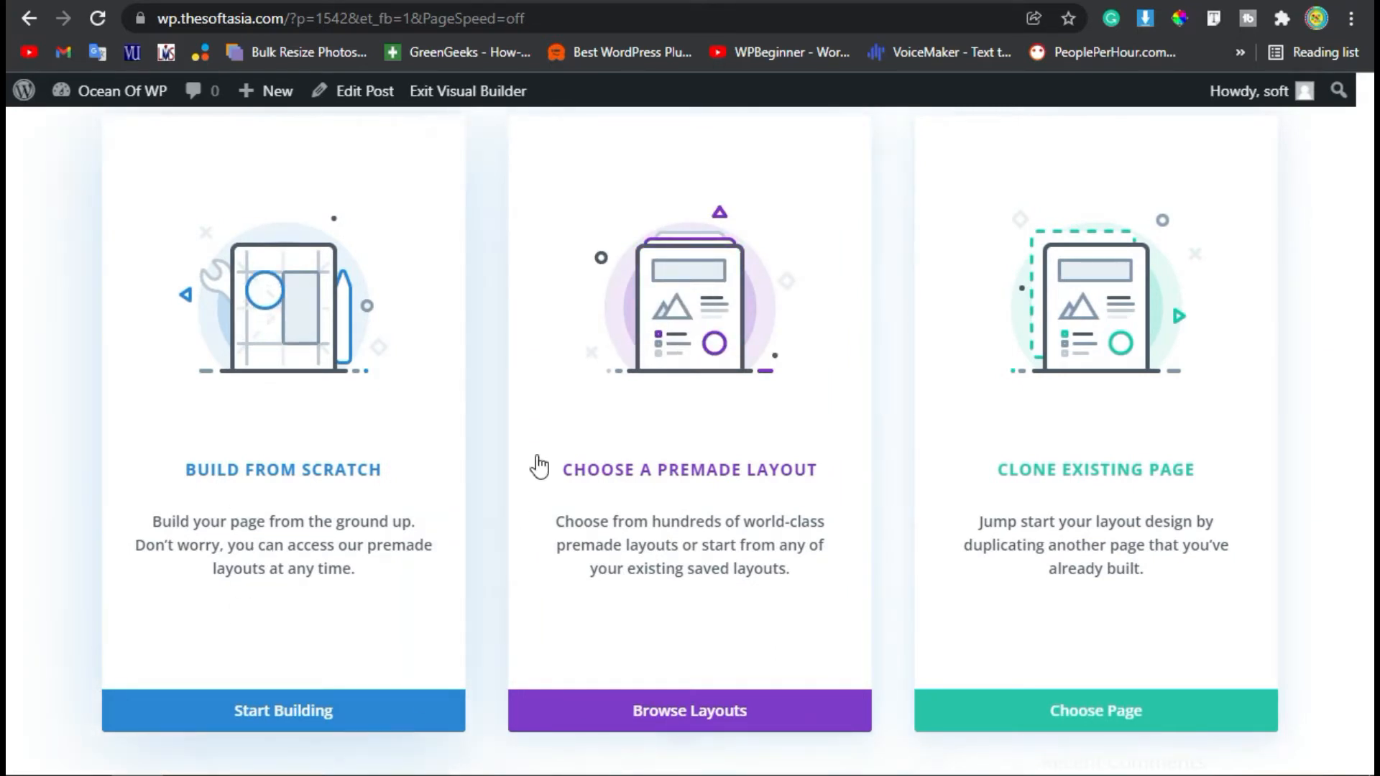
pyautogui.click(367, 710)
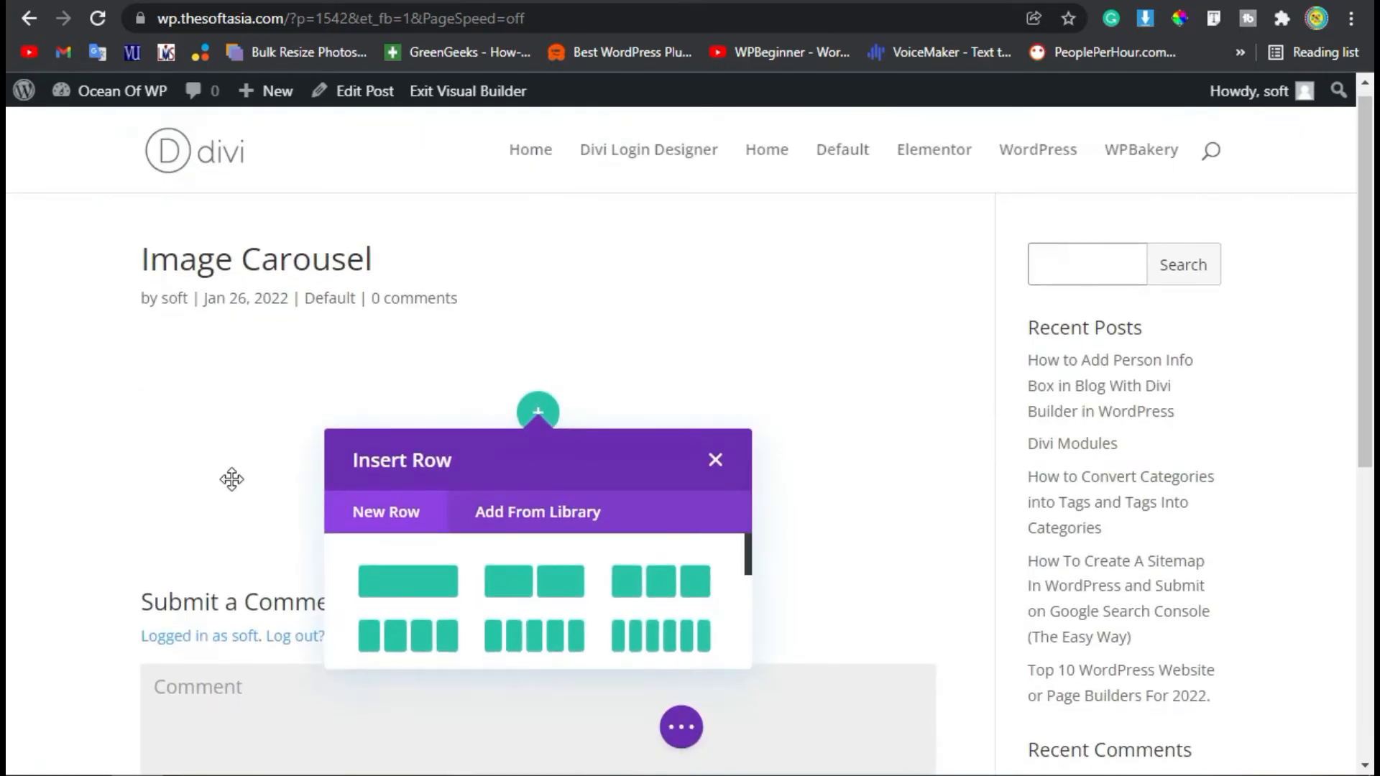
pyautogui.click(453, 594)
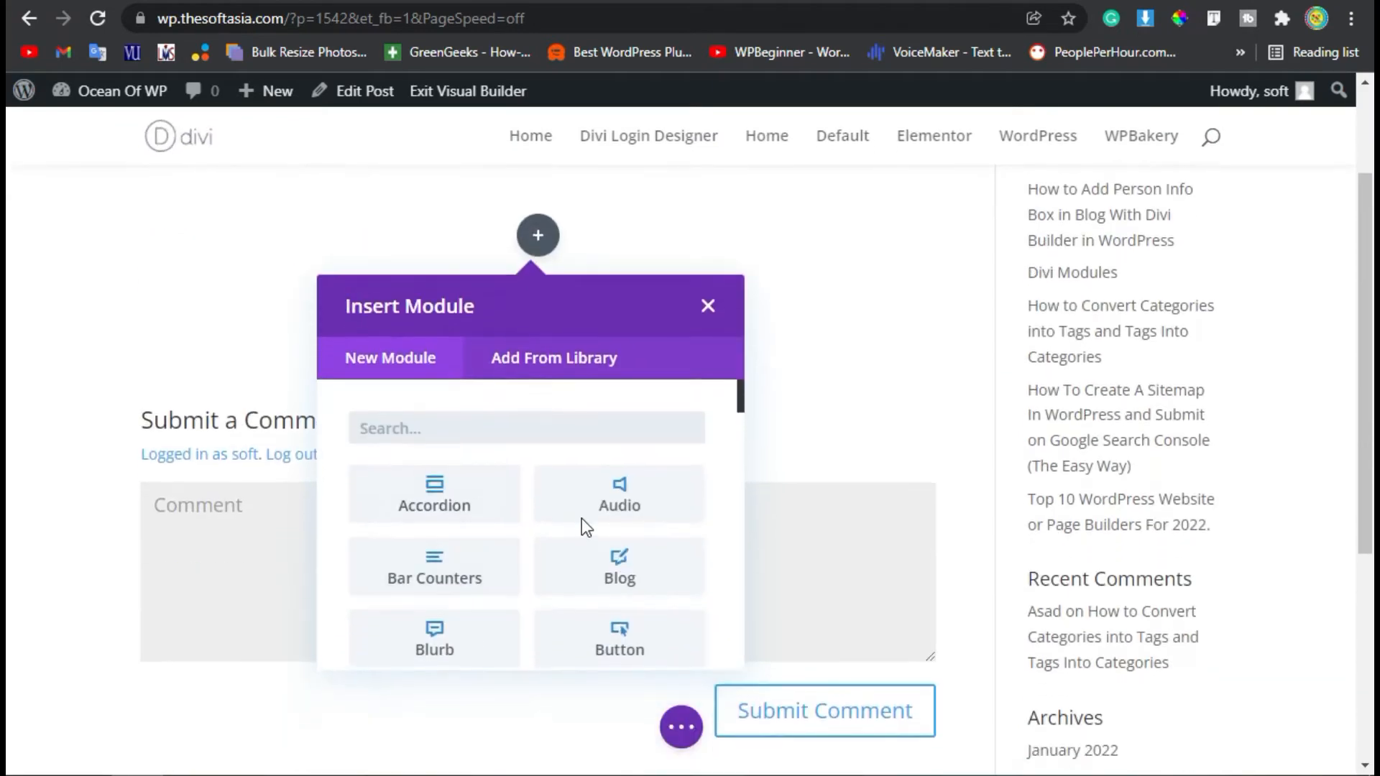
# - Insert a Torque Image Carousel module into the new row
pyautogui.scroll(-5, 495, 520)
pyautogui.scroll(-12, 495, 516)
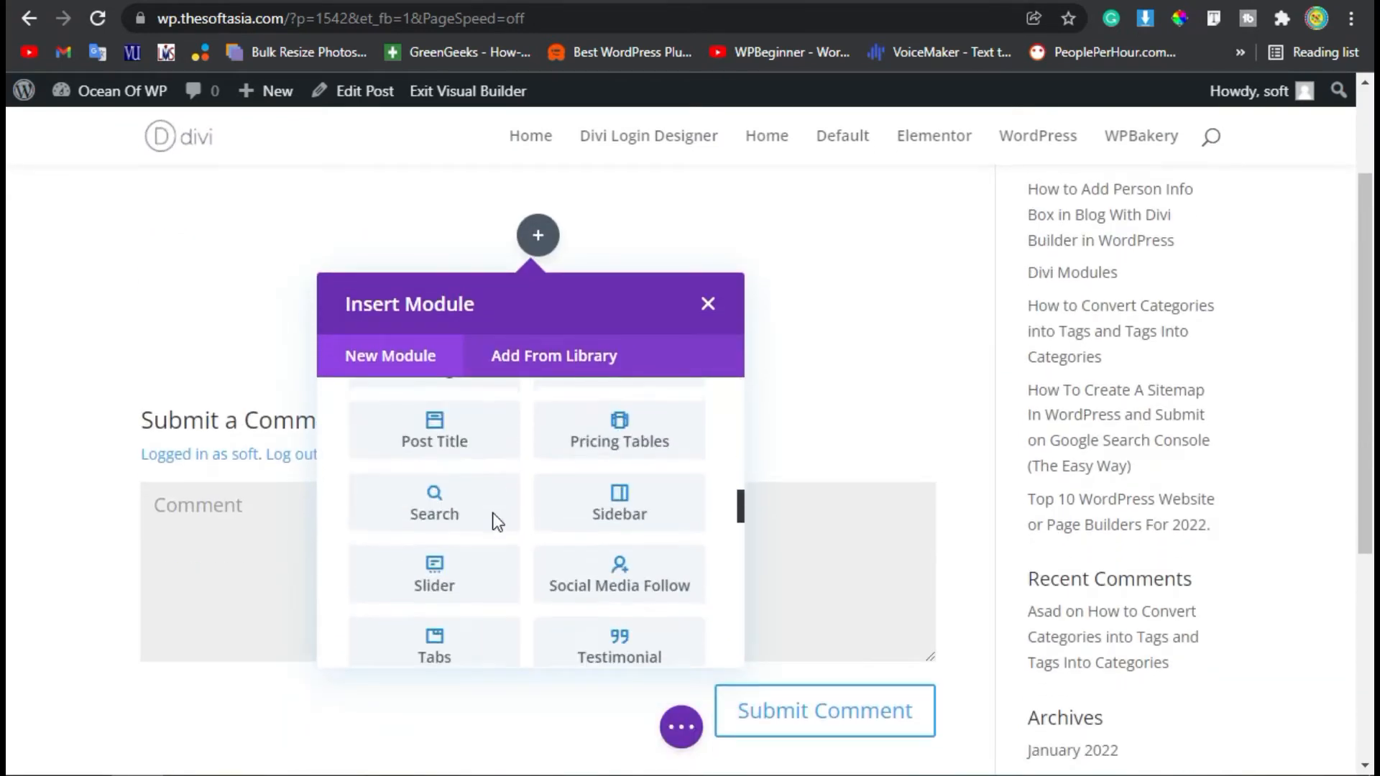
pyautogui.scroll(2, 524, 524)
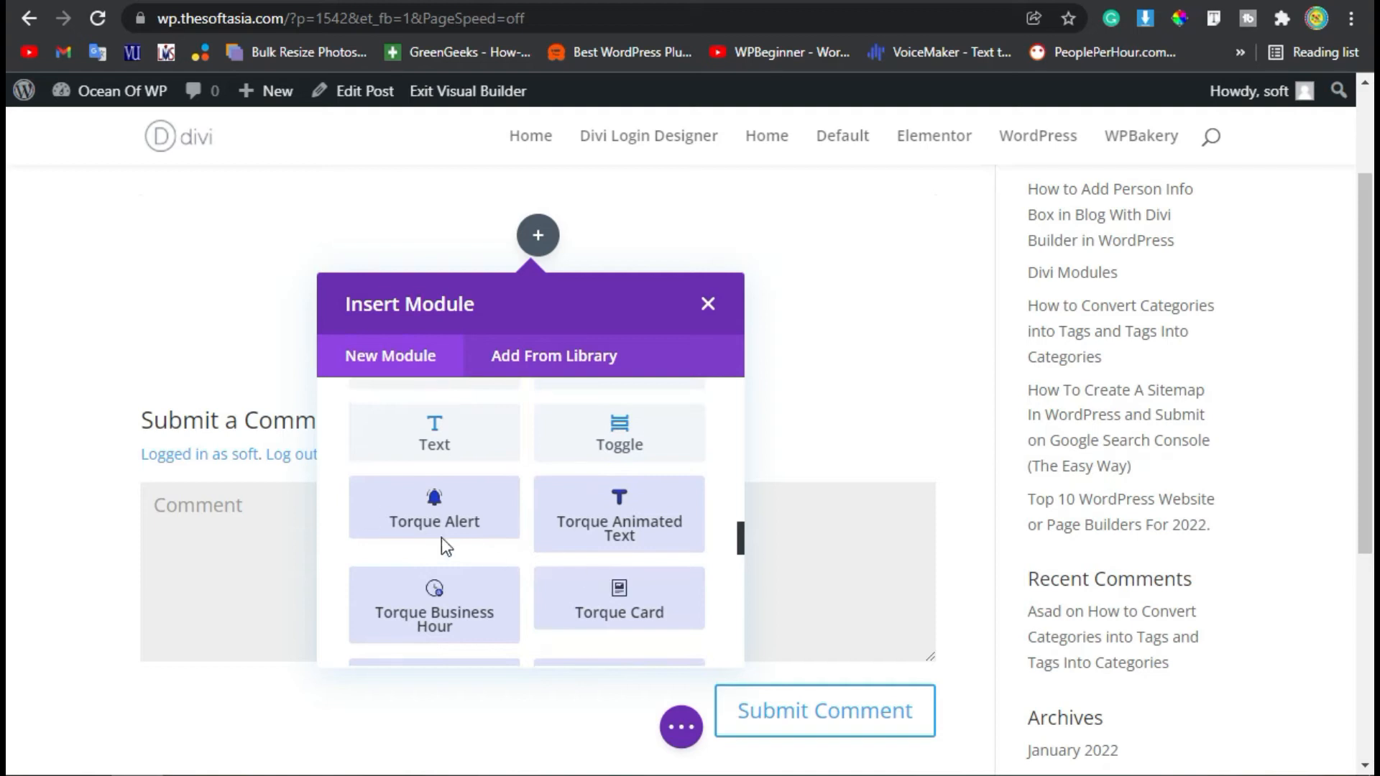
pyautogui.scroll(-4, 502, 554)
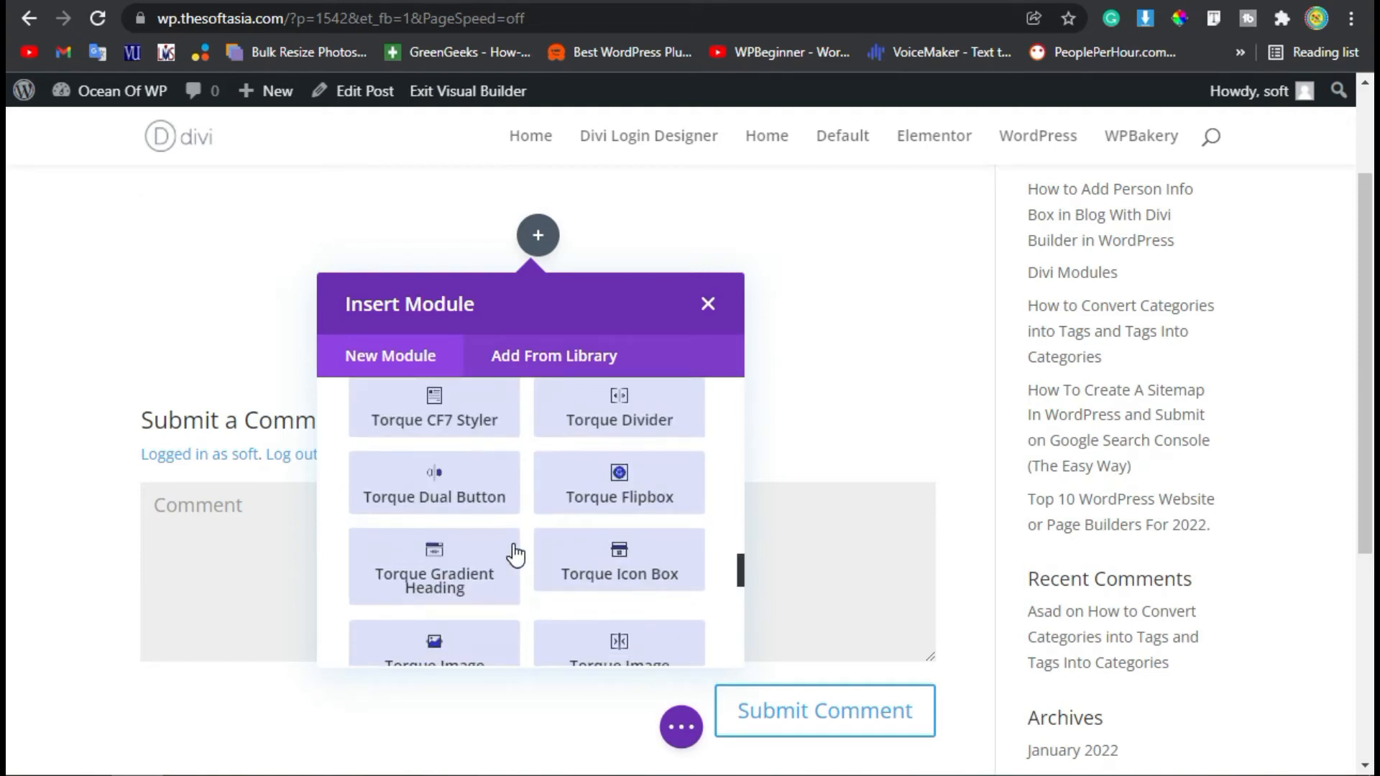
pyautogui.scroll(-3, 515, 555)
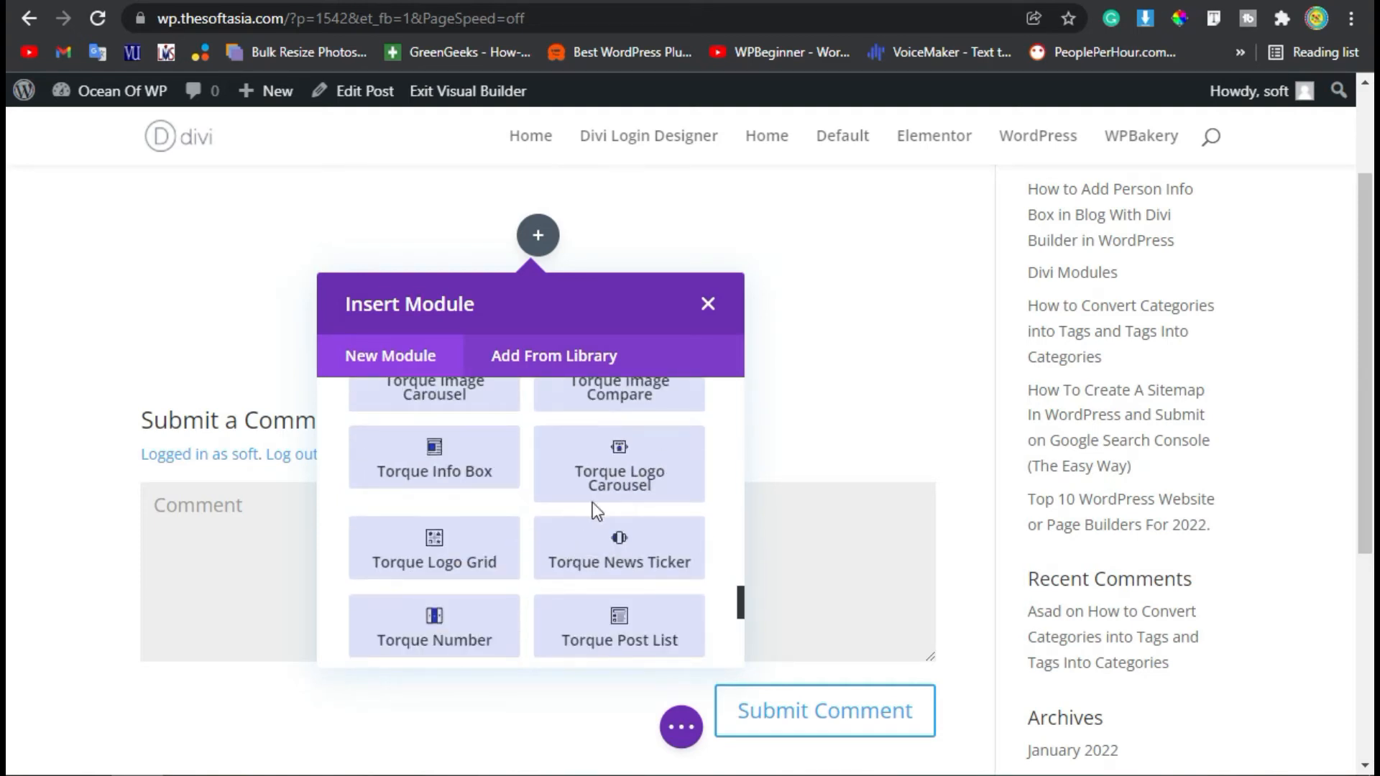
pyautogui.scroll(2, 633, 539)
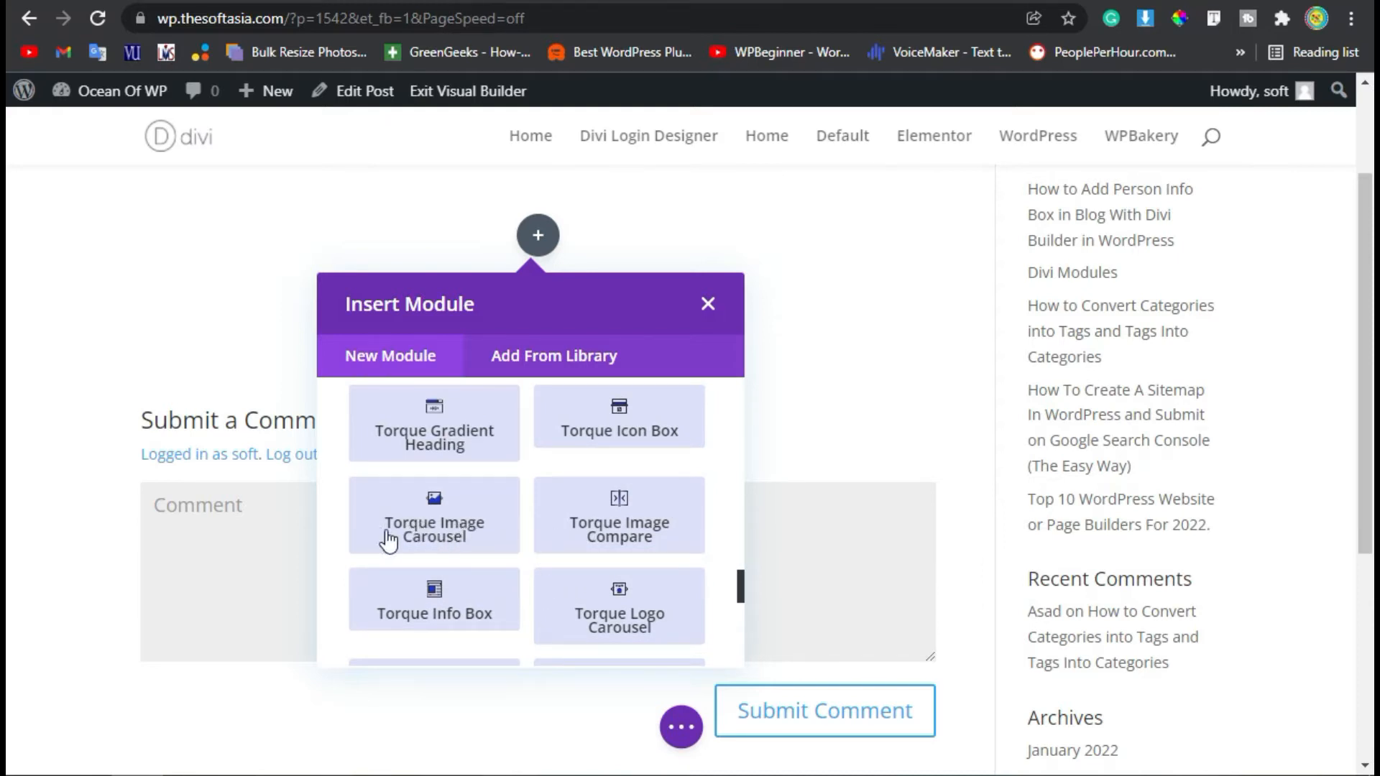
pyautogui.click(463, 532)
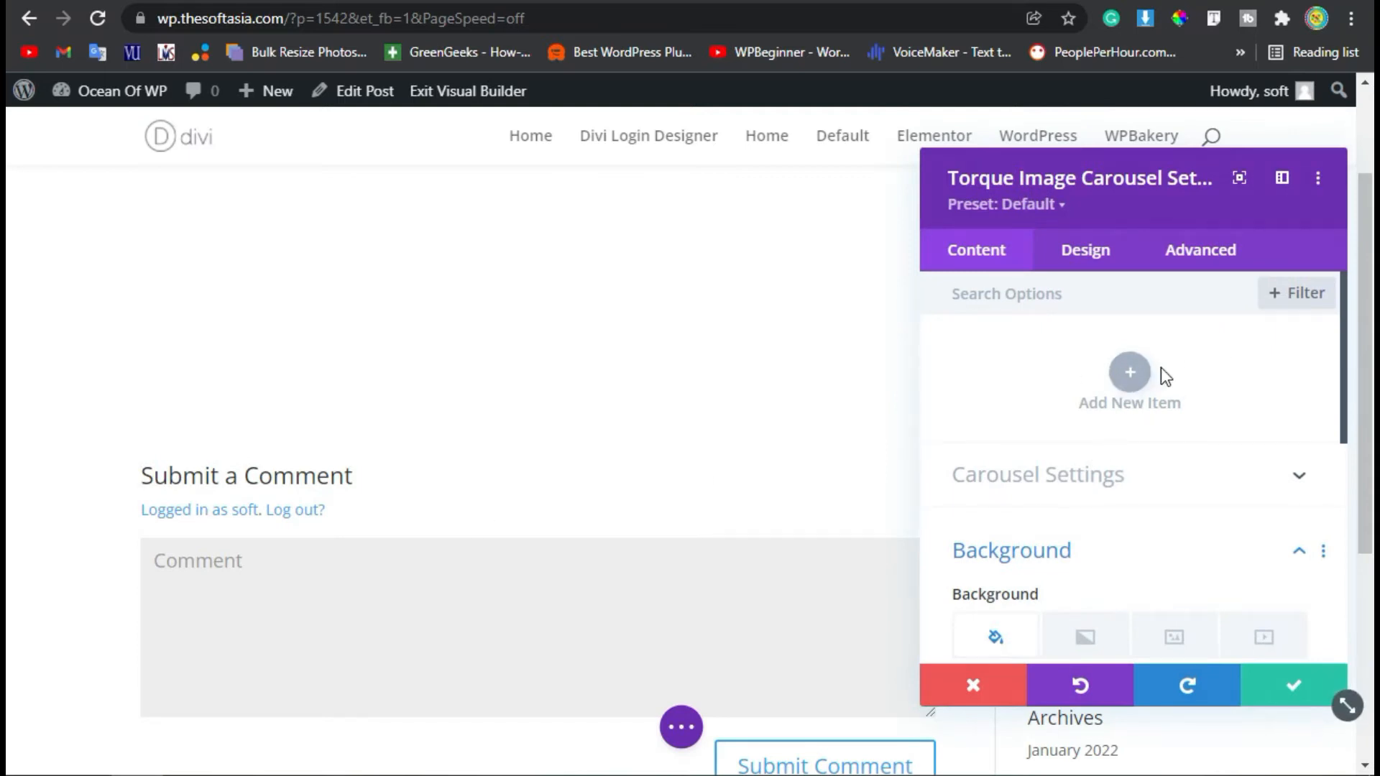
# - Add a first carousel item using the media library photo of the standing man on a green background, and save the item
pyautogui.click(1133, 376)
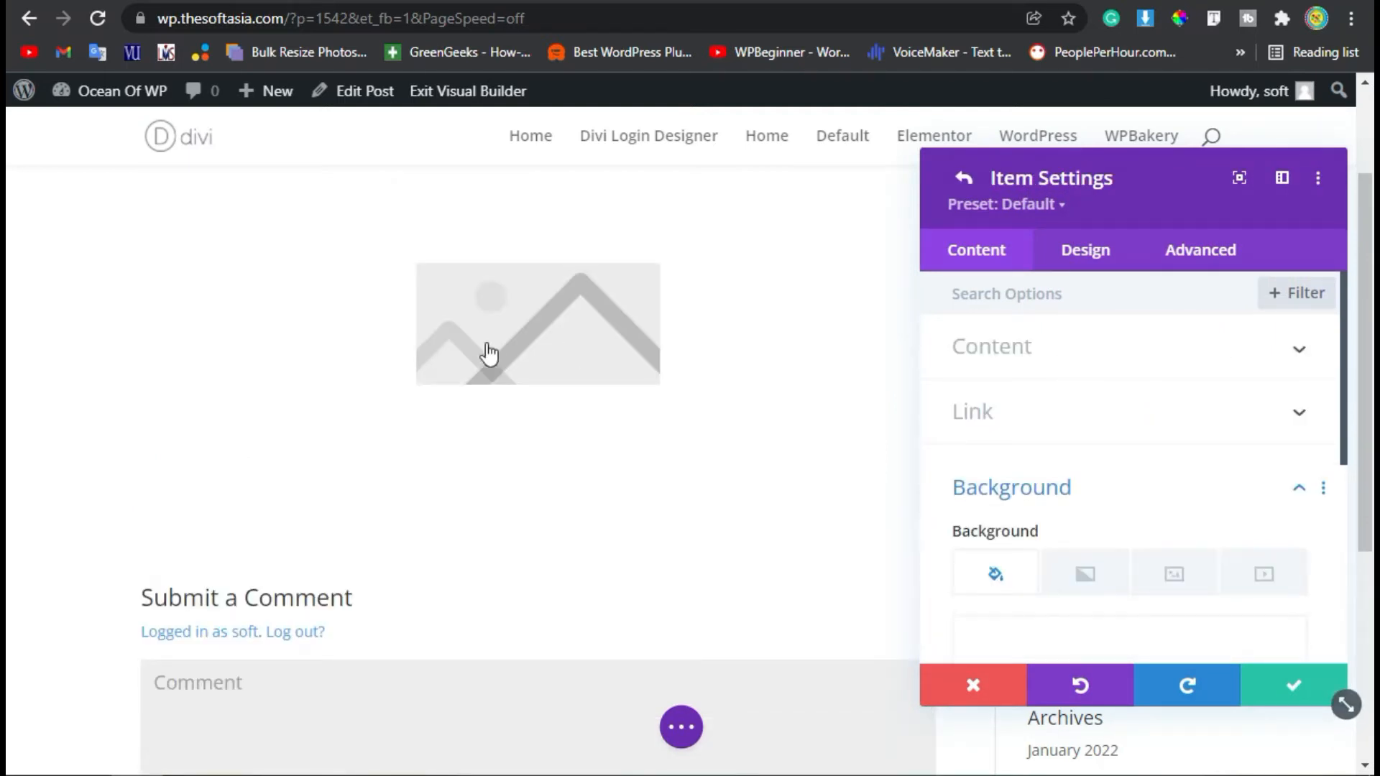
pyautogui.click(1096, 370)
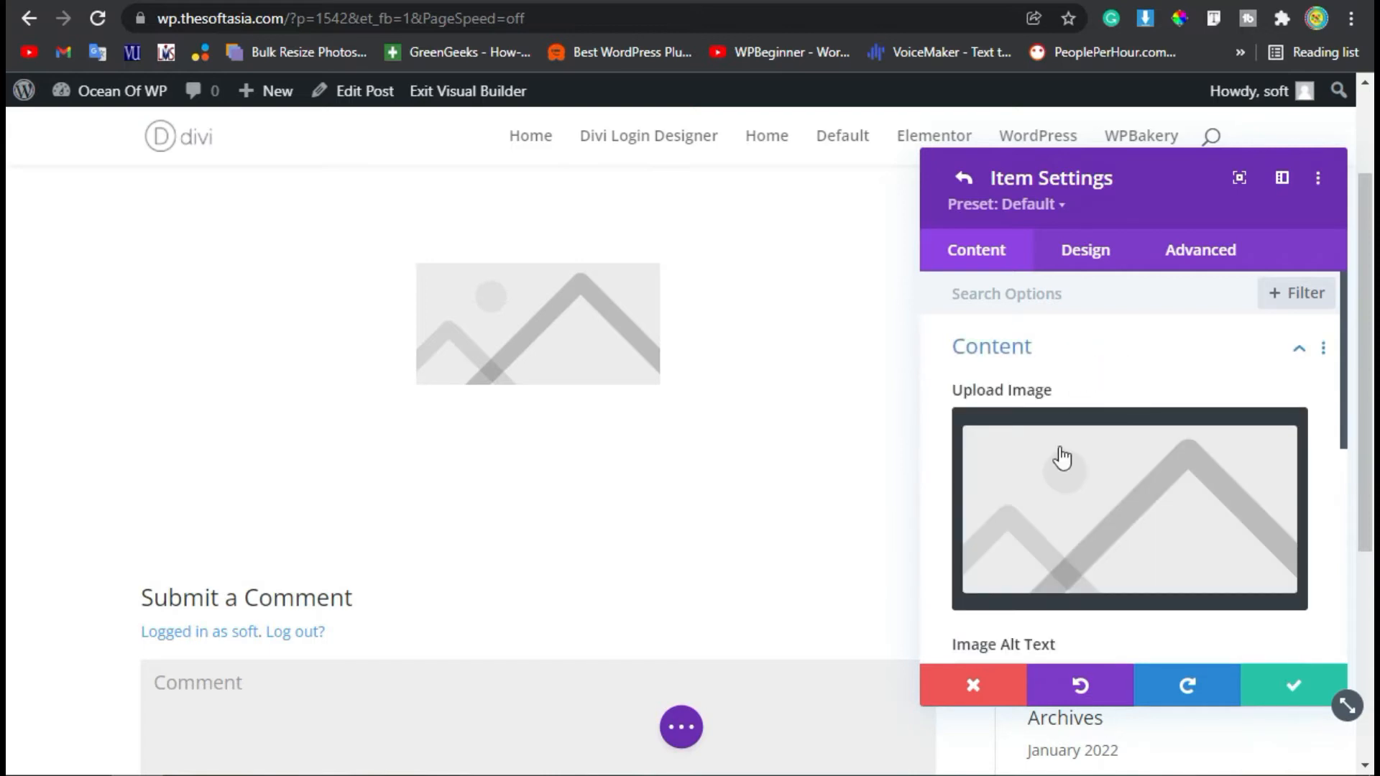
pyautogui.click(1113, 489)
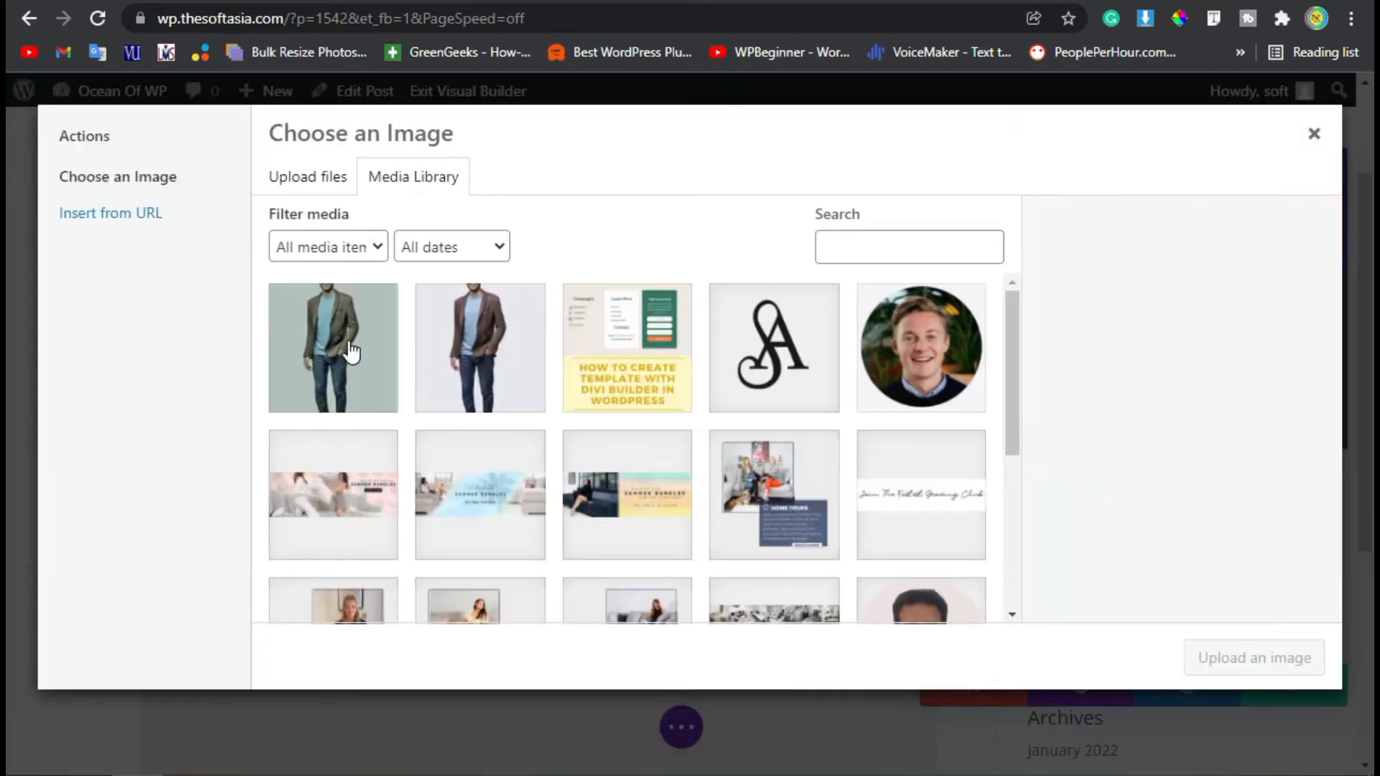
pyautogui.click(348, 354)
pyautogui.click(1277, 659)
pyautogui.click(1292, 701)
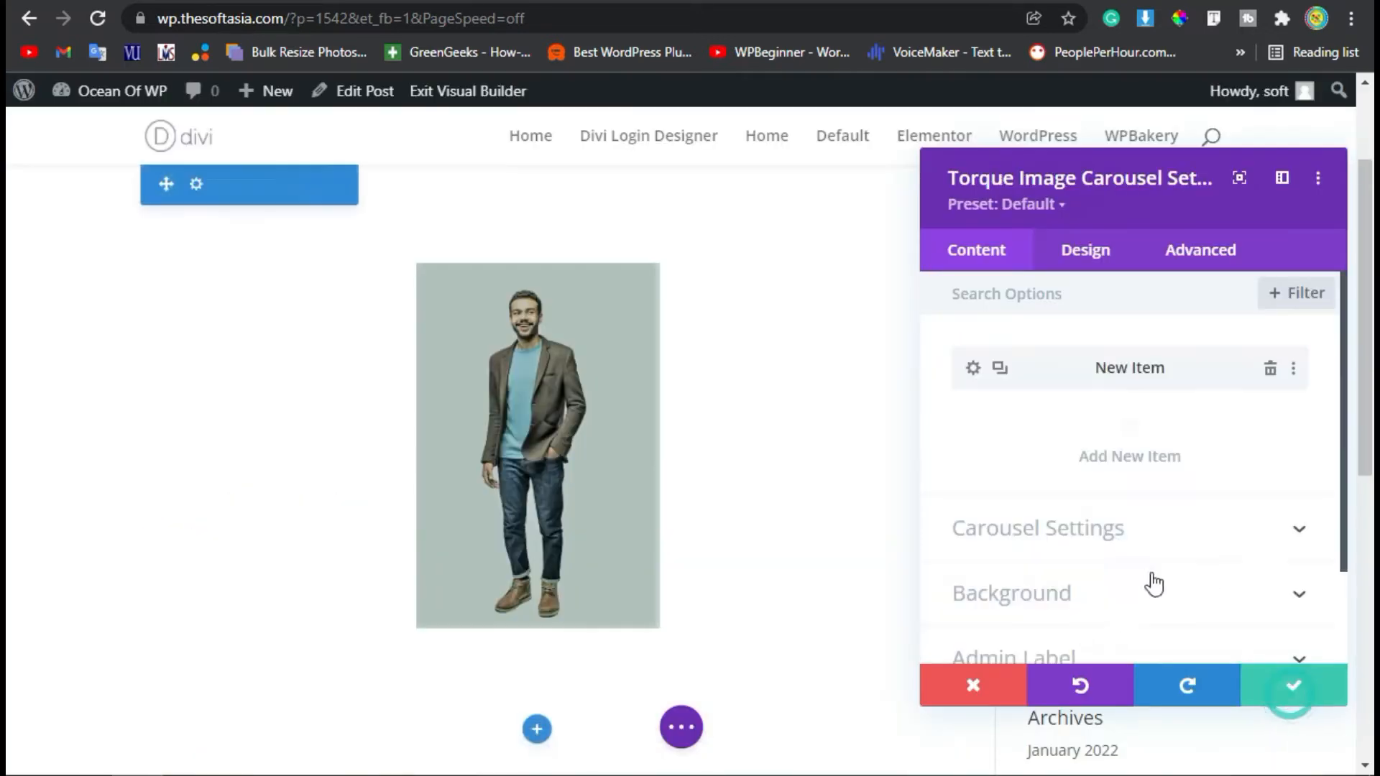
pyautogui.click(1129, 431)
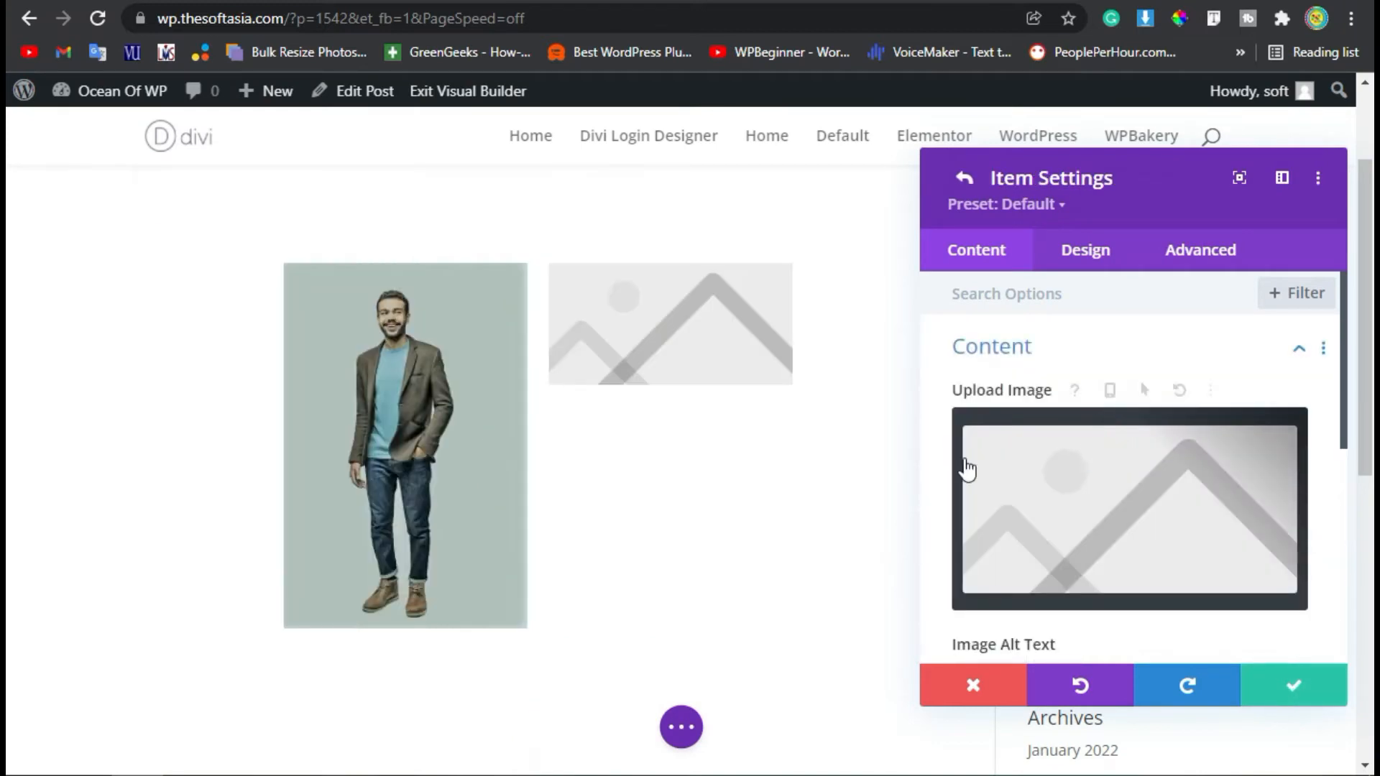
pyautogui.click(1063, 489)
pyautogui.click(503, 364)
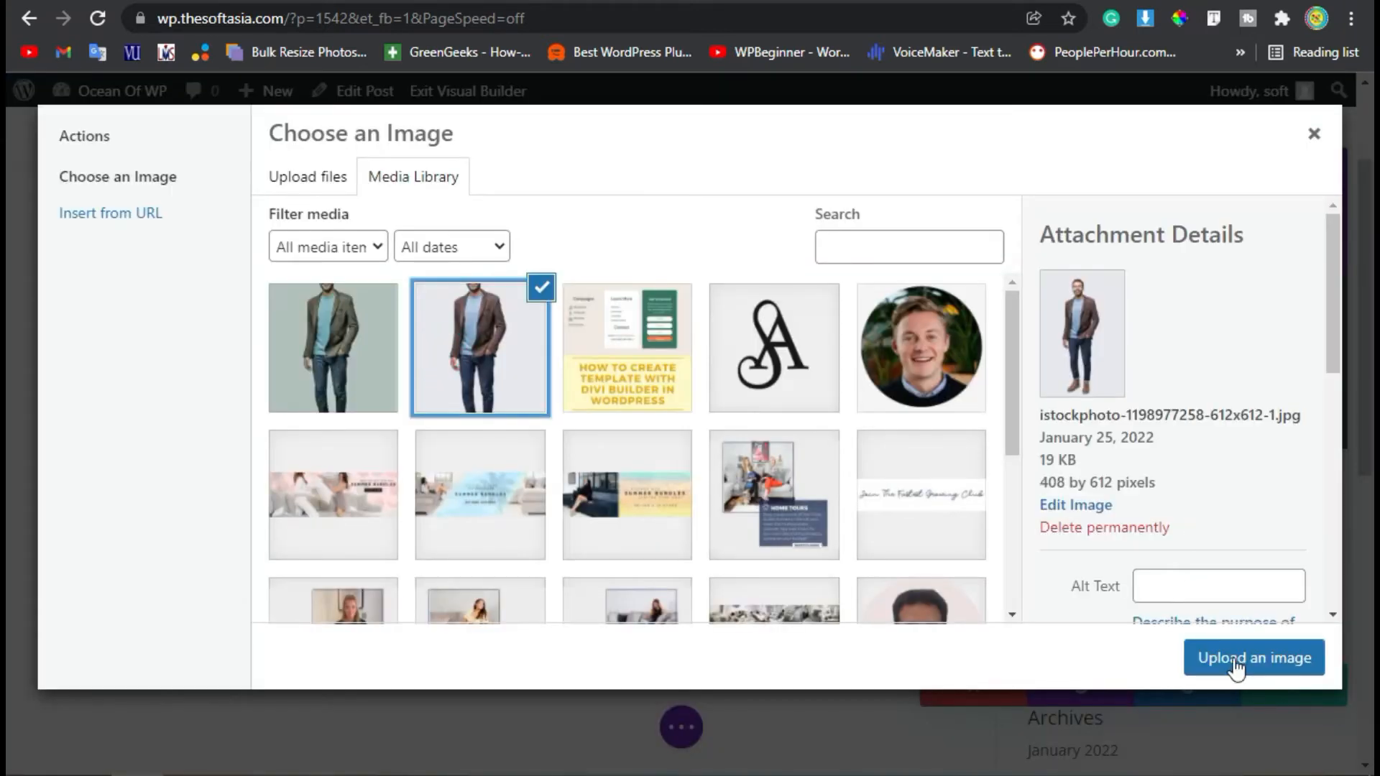
pyautogui.click(1286, 672)
pyautogui.click(1287, 697)
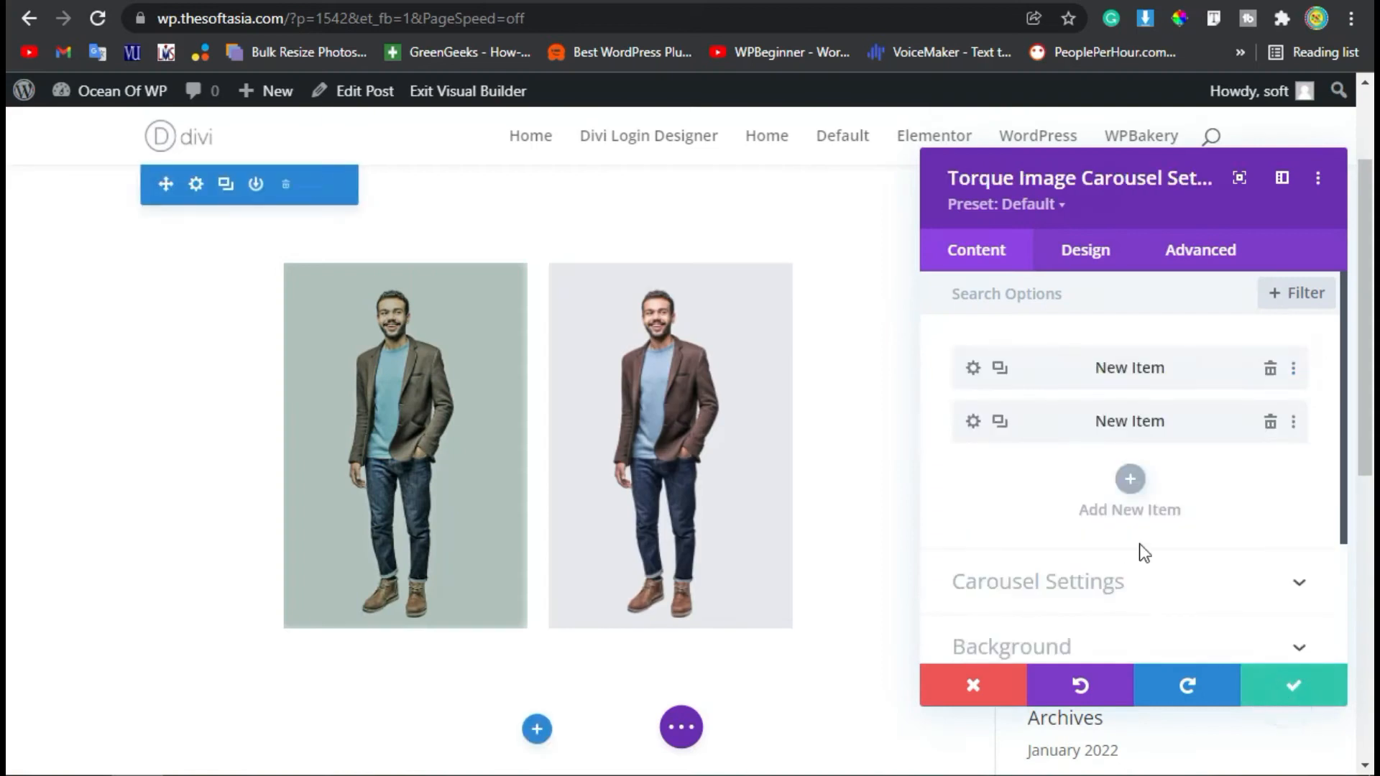
# - Add a third carousel item with the "How to Create Template with Divi Builder in WordPress" image, and save the item
pyautogui.click(1127, 481)
pyautogui.click(1054, 484)
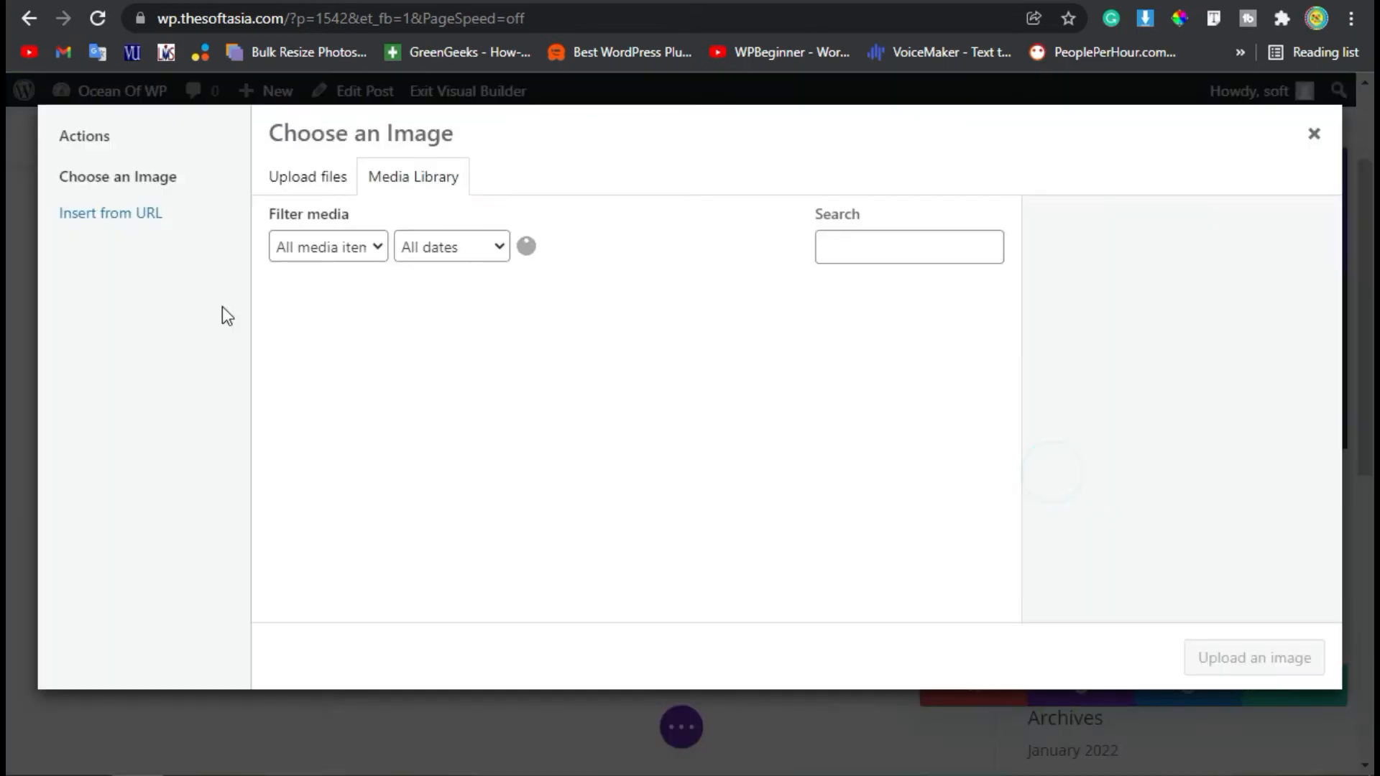
pyautogui.click(636, 366)
pyautogui.click(1222, 655)
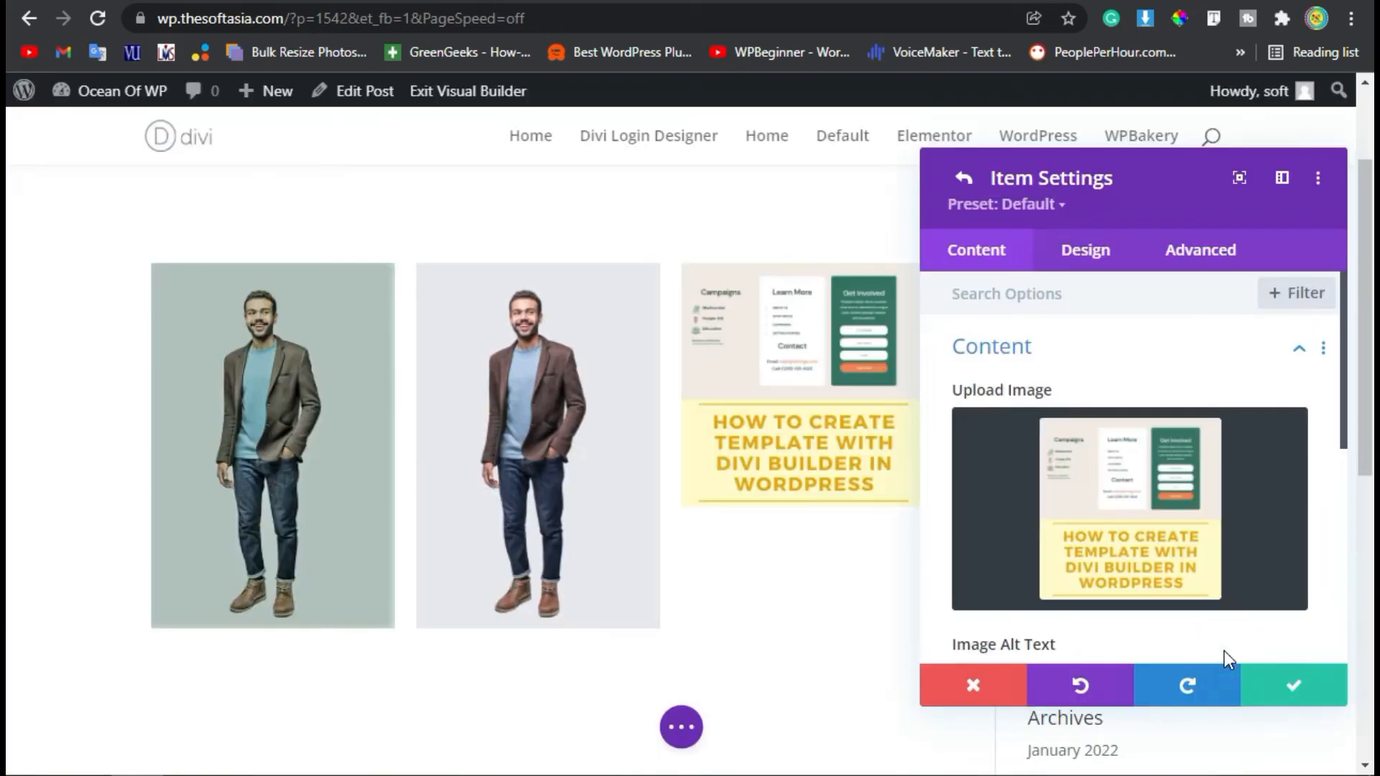
pyautogui.click(1302, 697)
# - Add a fourth carousel item with the circular portrait photo of the smiling man from the media library, and save the item
pyautogui.click(1131, 532)
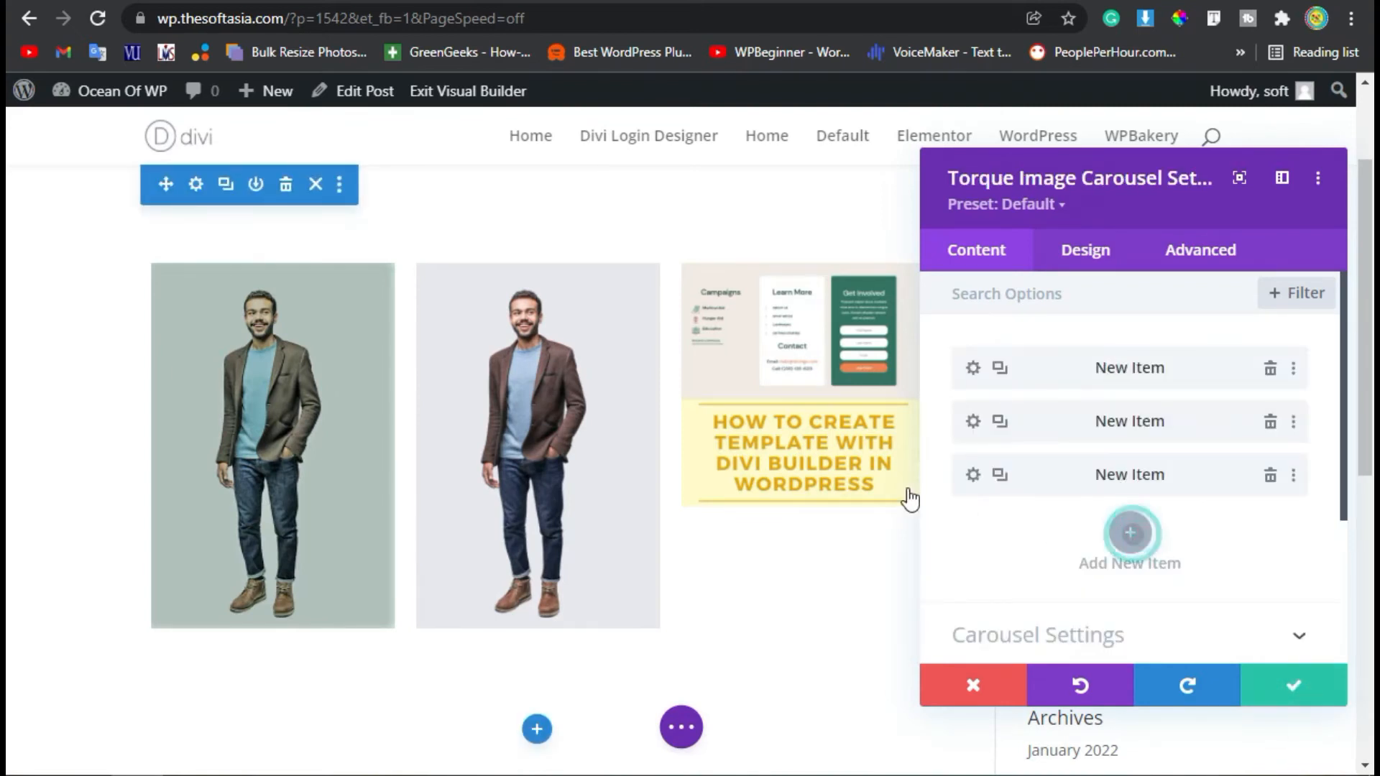
pyautogui.click(1119, 515)
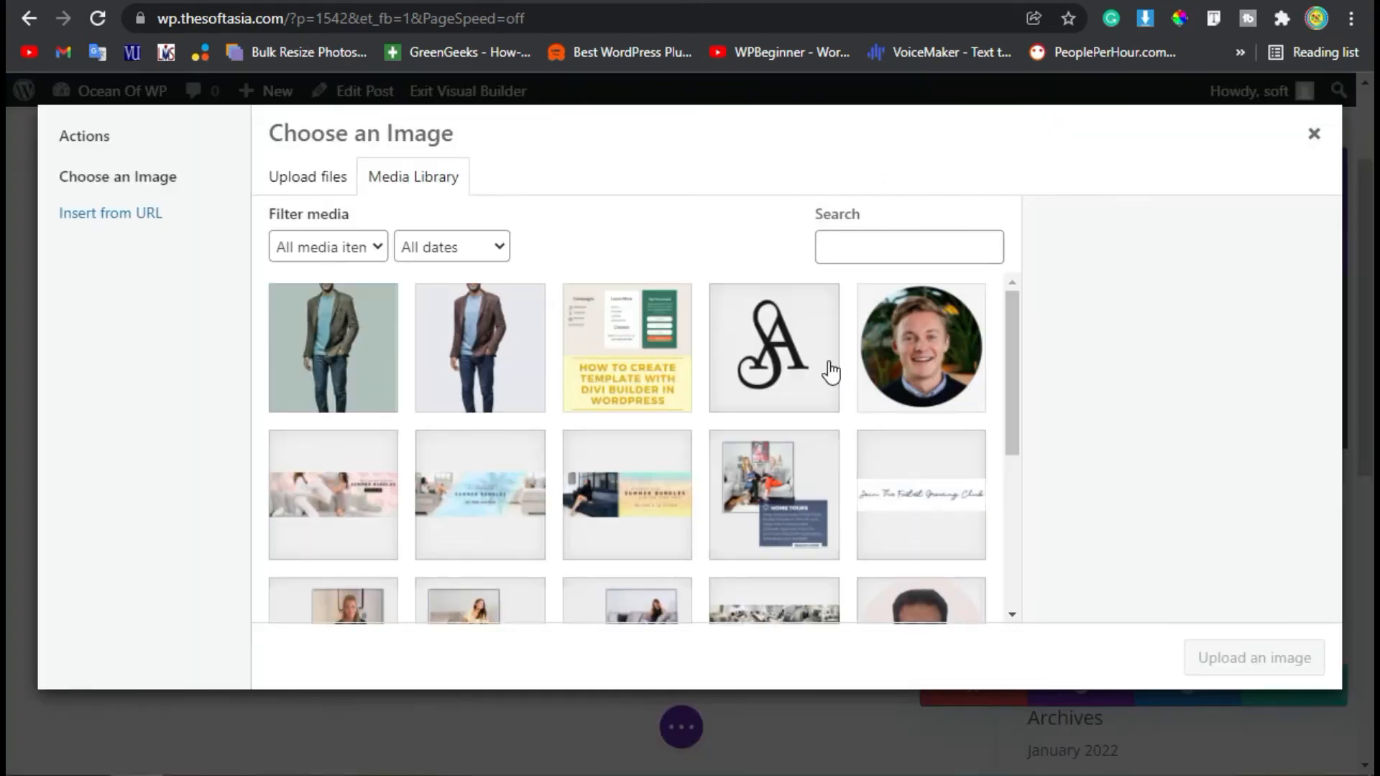
pyautogui.click(829, 368)
pyautogui.click(922, 349)
pyautogui.click(1261, 658)
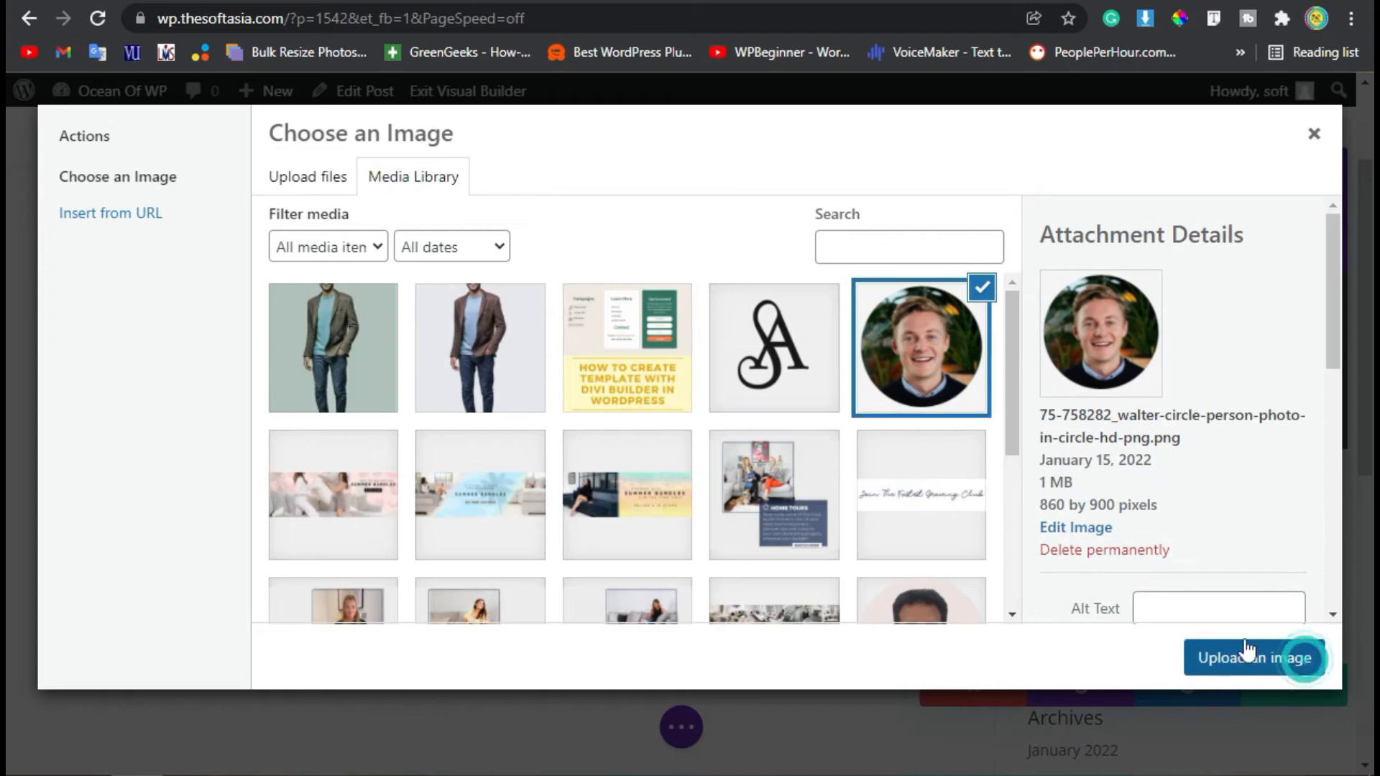
pyautogui.click(1294, 686)
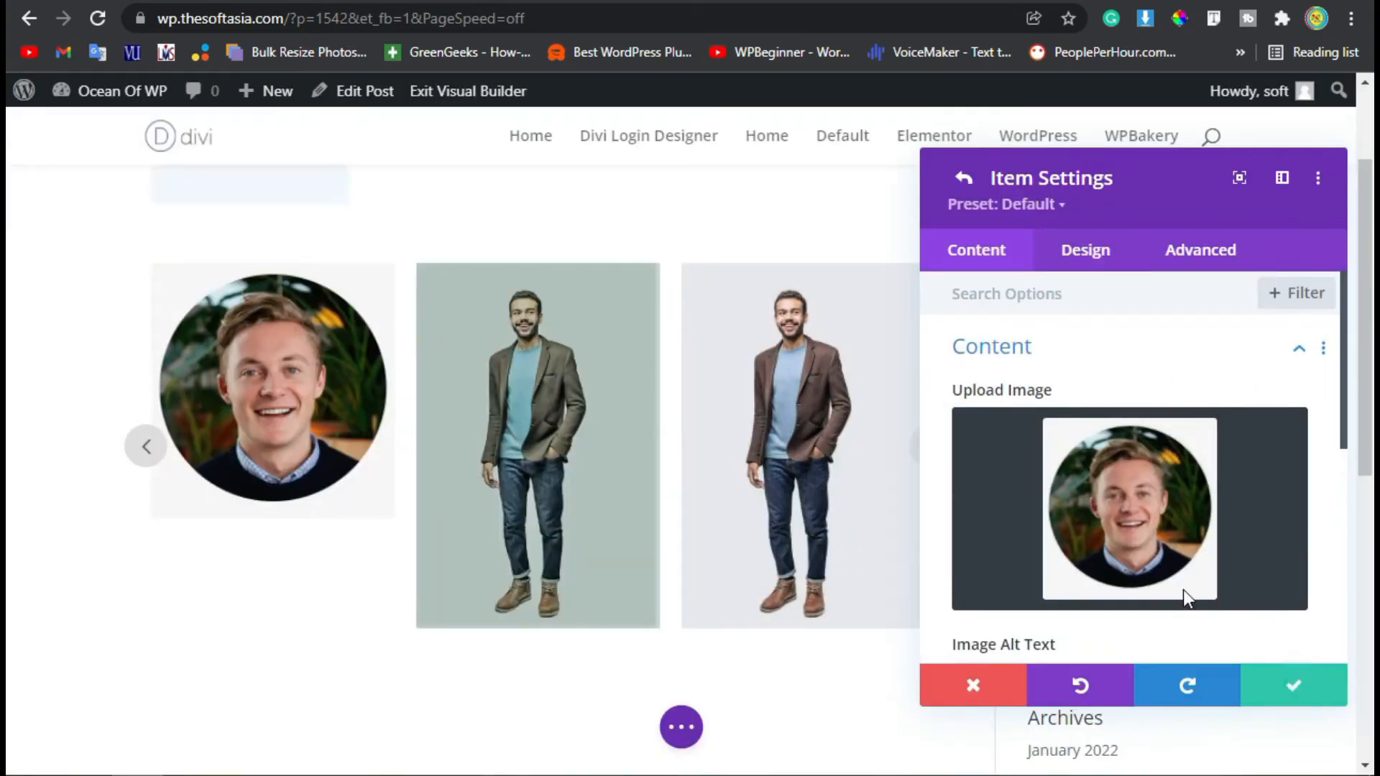
# - Add a fifth carousel item with the pink "Summer Bundles" banner from the media library
pyautogui.click(1128, 586)
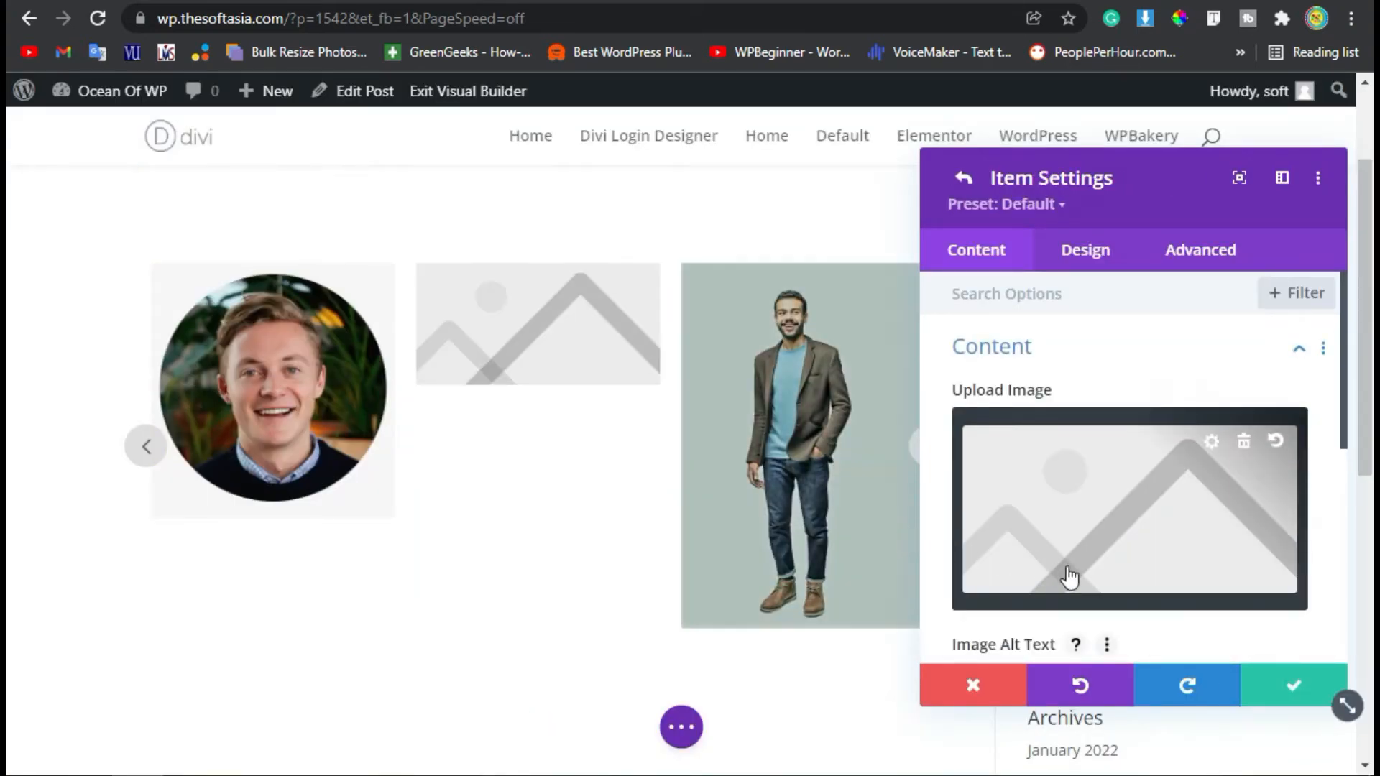
pyautogui.click(1069, 572)
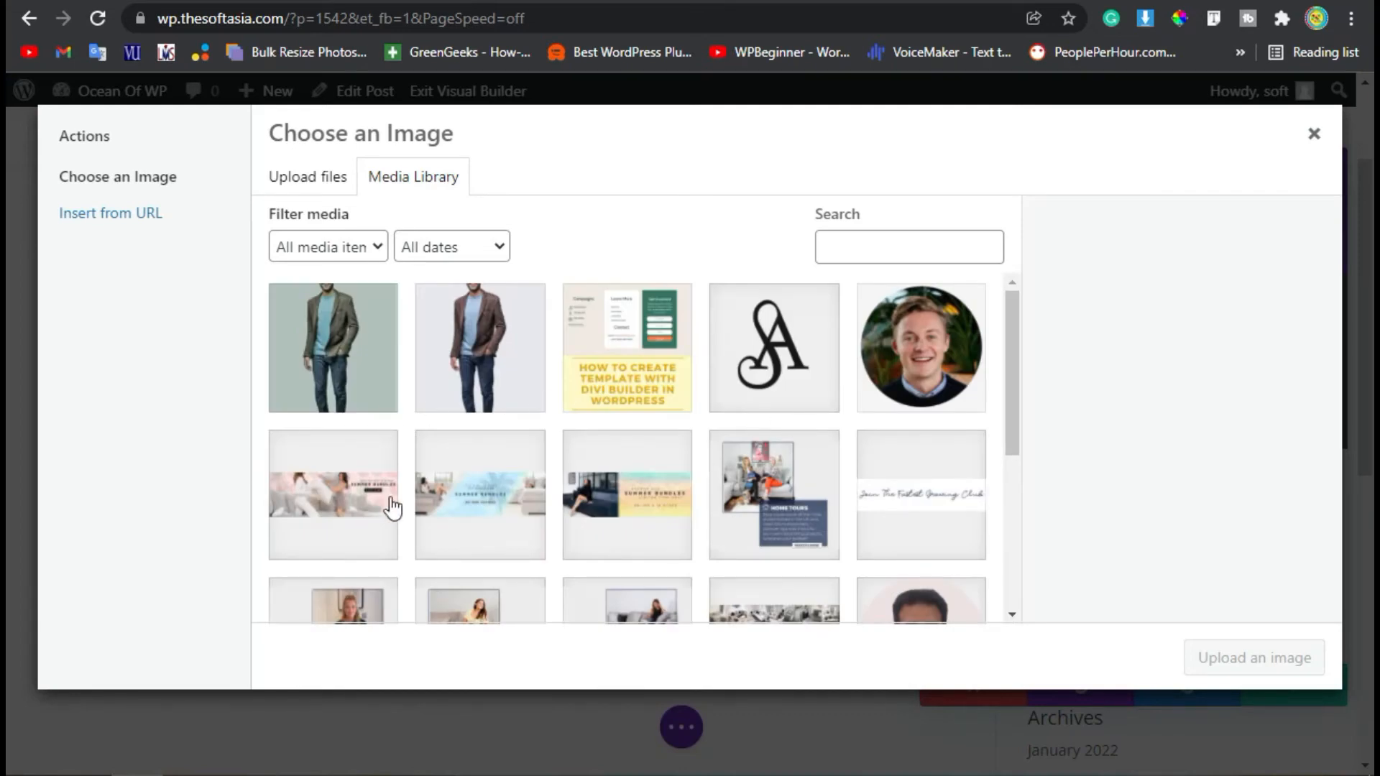
pyautogui.click(391, 507)
pyautogui.click(1217, 663)
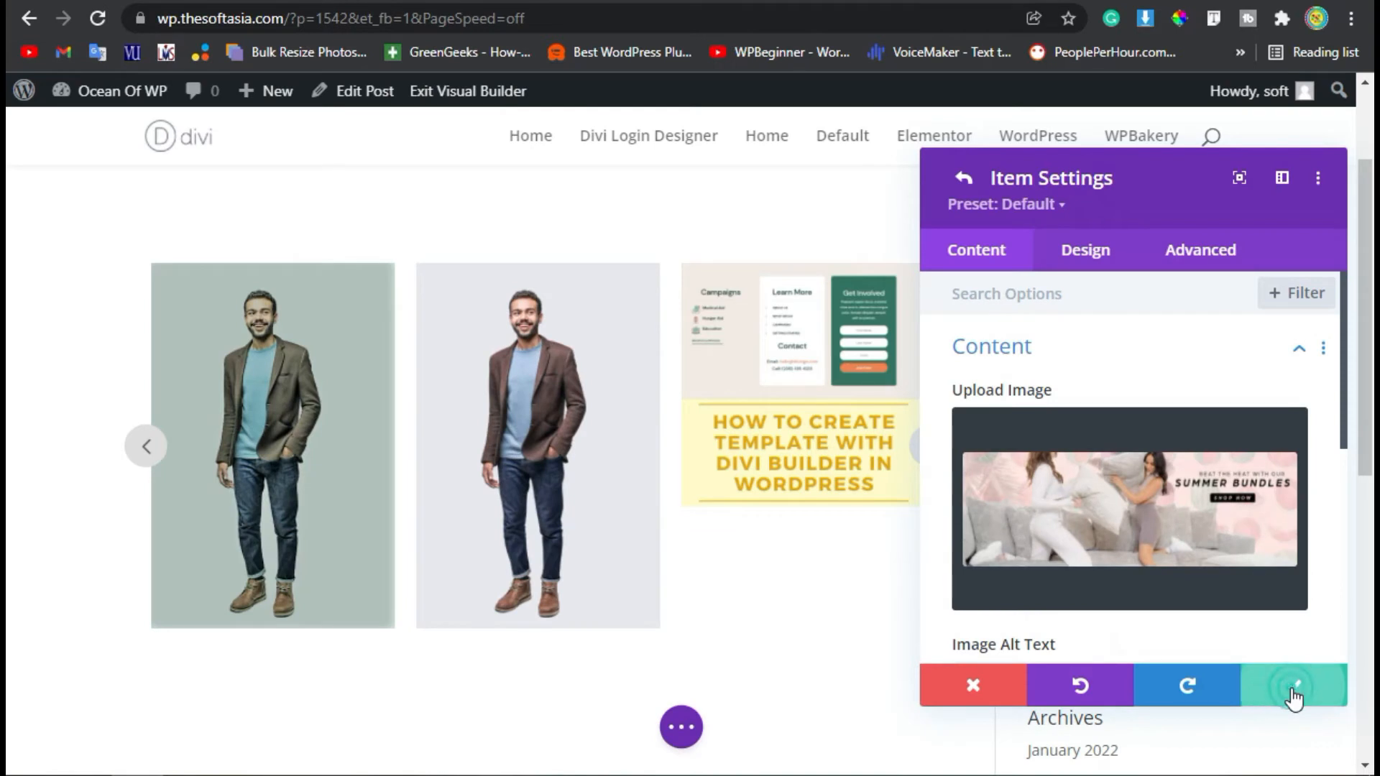
# - Set the animation speed in the Carousel Settings to 1000ms
pyautogui.scroll(-4, 1054, 484)
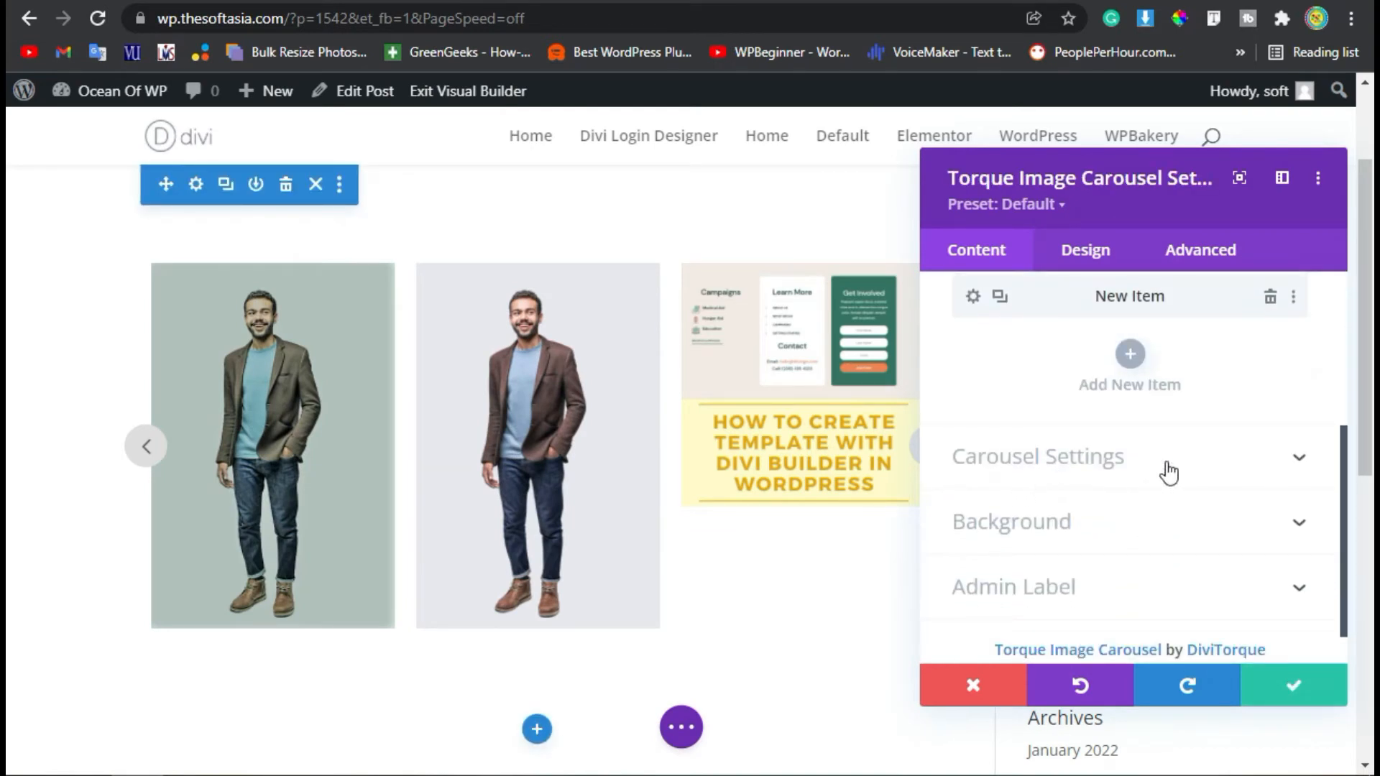
pyautogui.click(1032, 461)
pyautogui.scroll(-2, 1086, 583)
pyautogui.scroll(2, 1150, 547)
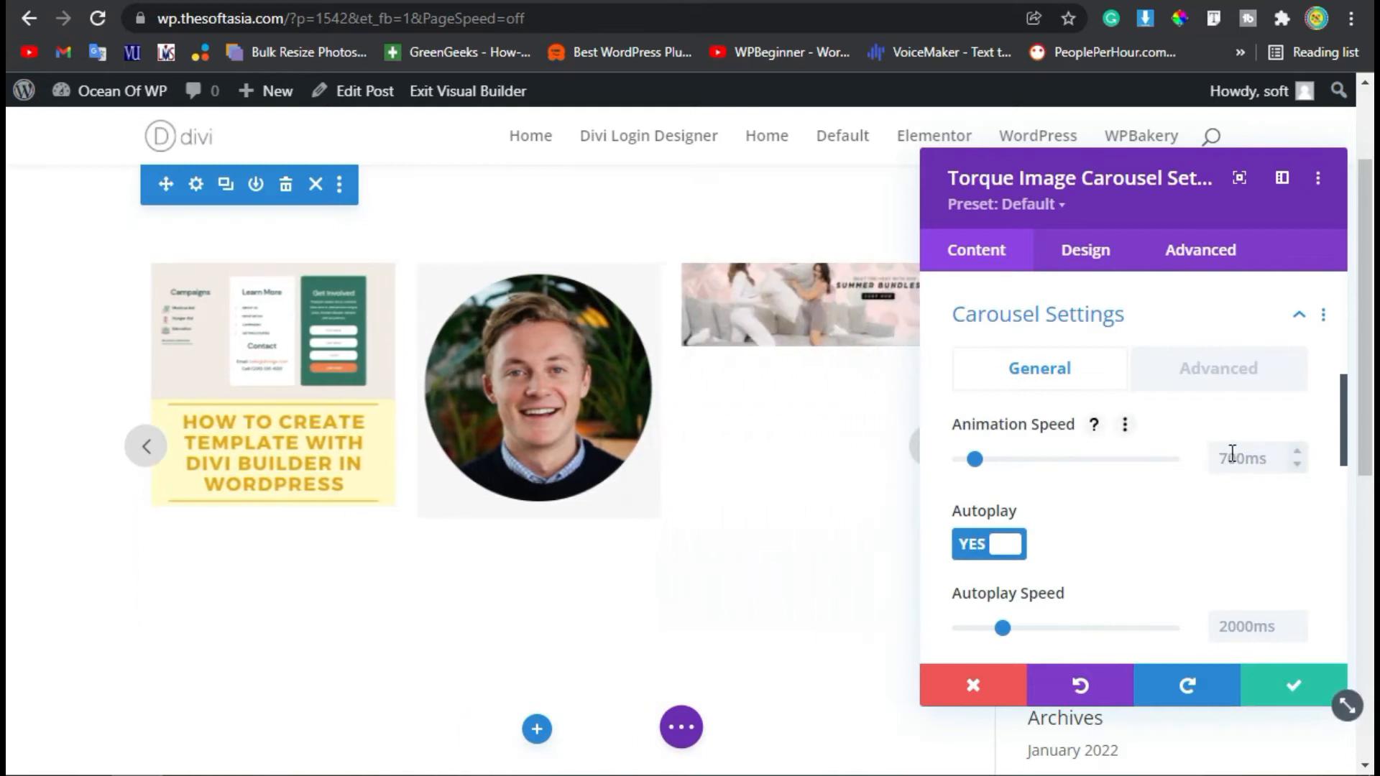
pyautogui.click(1298, 452)
pyautogui.click(1299, 449)
pyautogui.click(1299, 449)
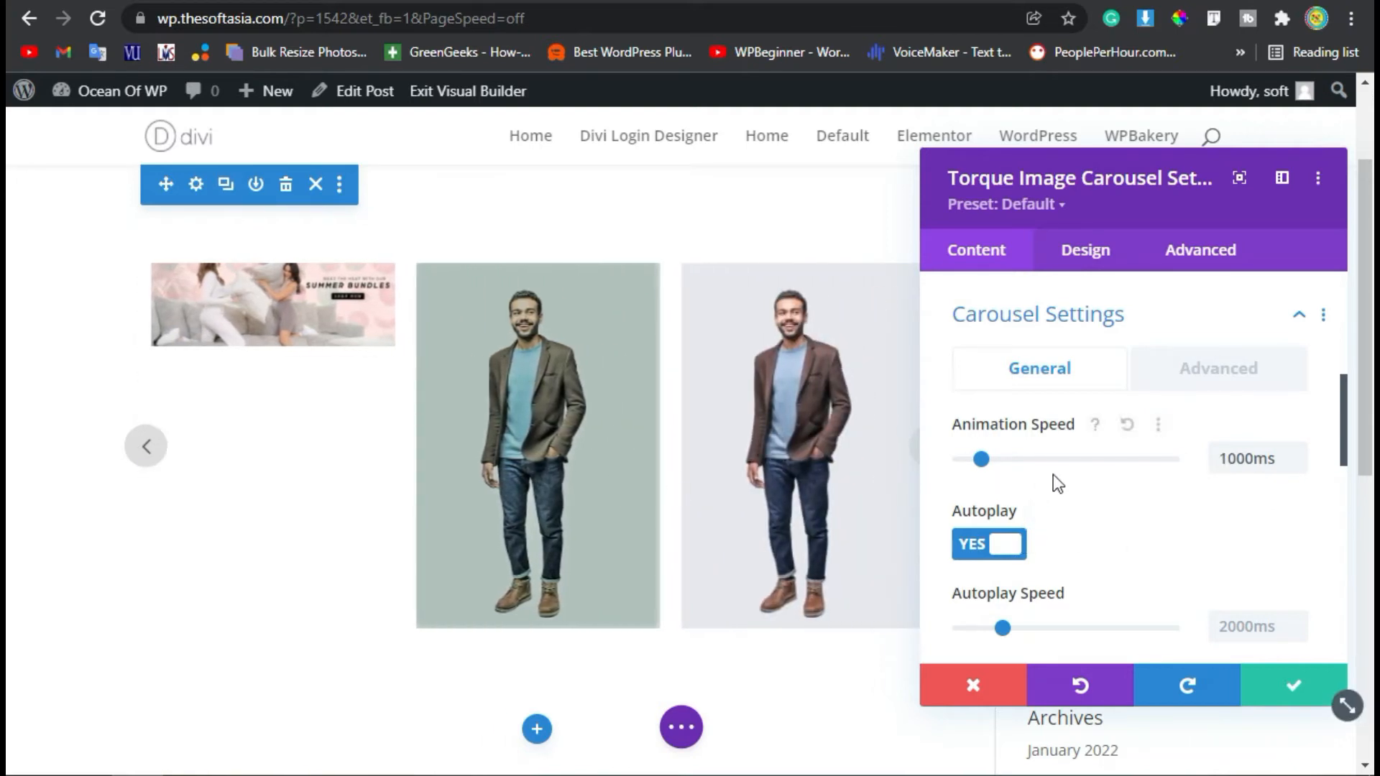
# - Turn the carousel's Use Navigation option off and back on
pyautogui.scroll(-2, 1054, 474)
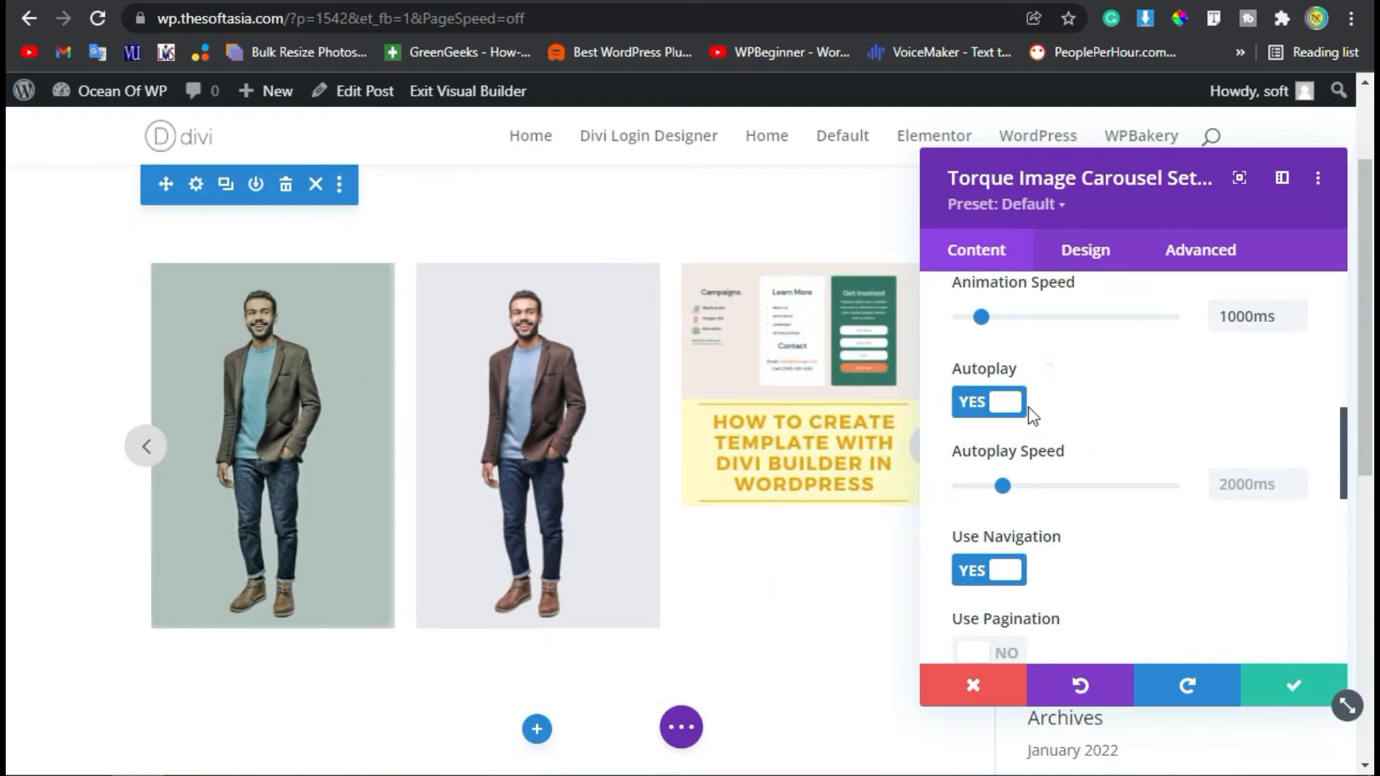
pyautogui.scroll(-2, 1066, 390)
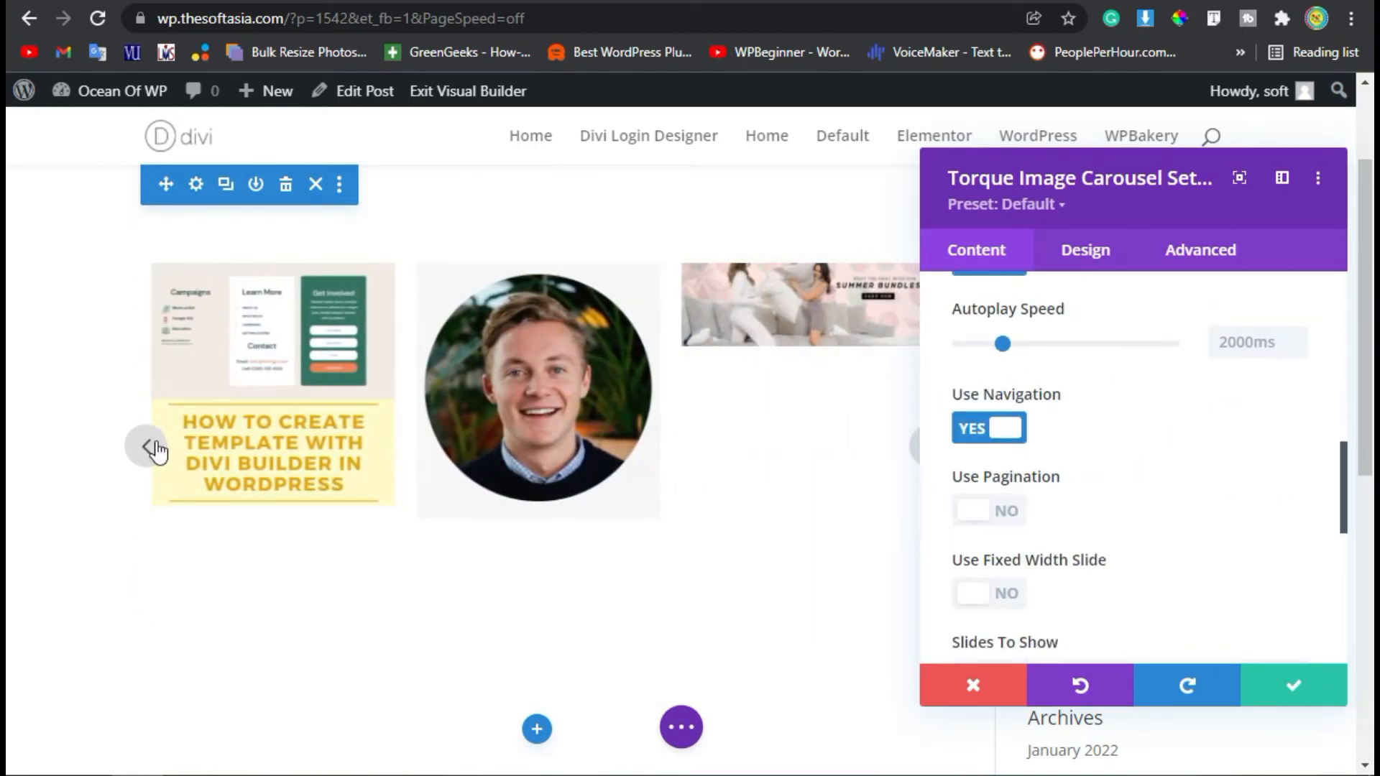
pyautogui.click(982, 427)
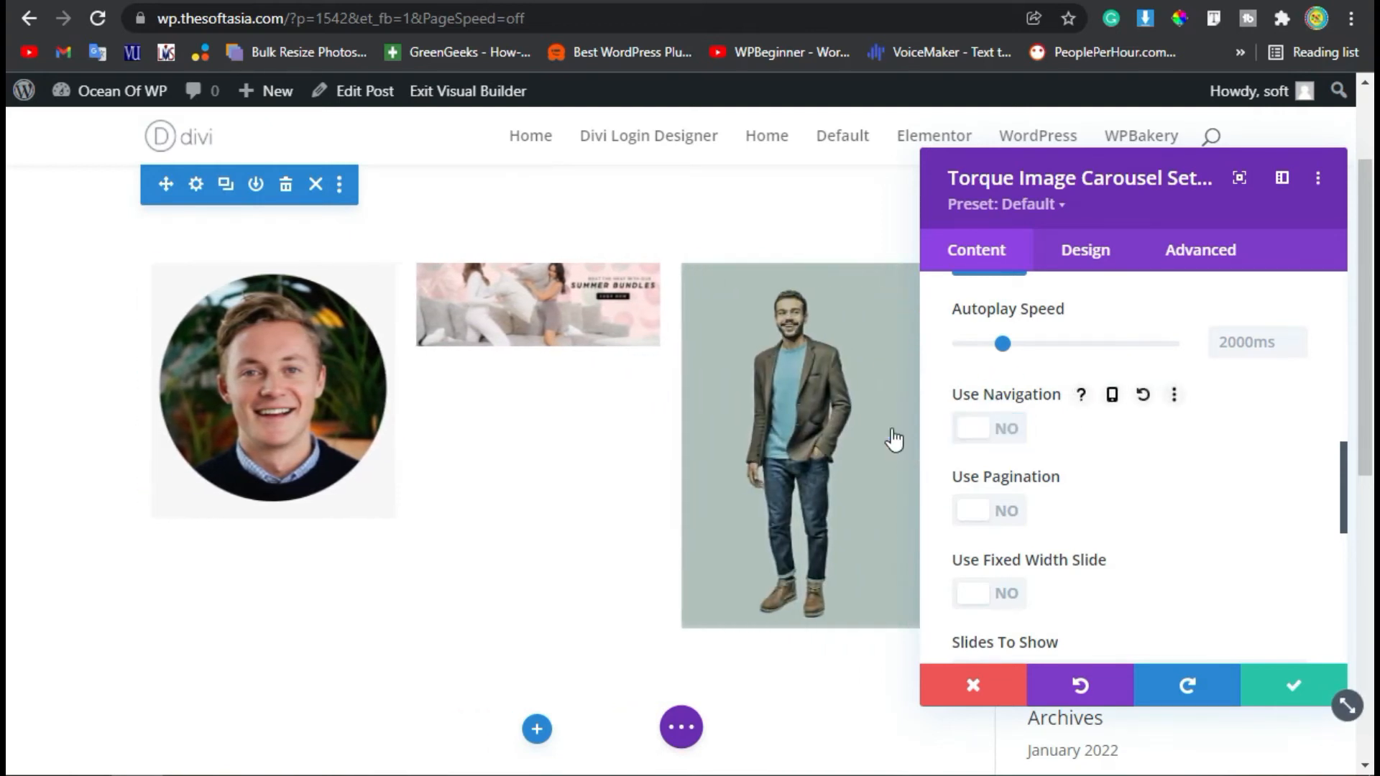
pyautogui.click(996, 429)
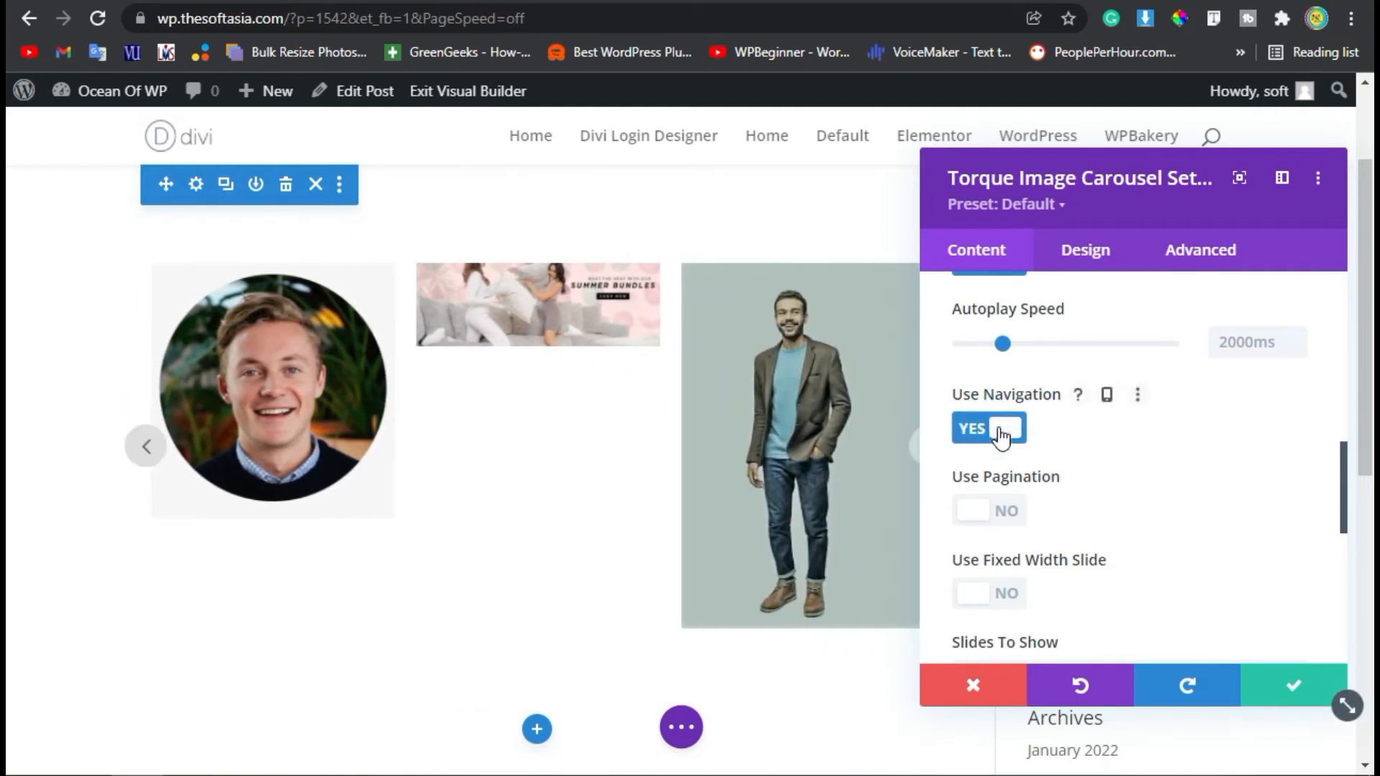
# - Try red (#e02b20), black (#000000) and yellow as the carousel's background color, and reset the background
pyautogui.scroll(-8, 1091, 516)
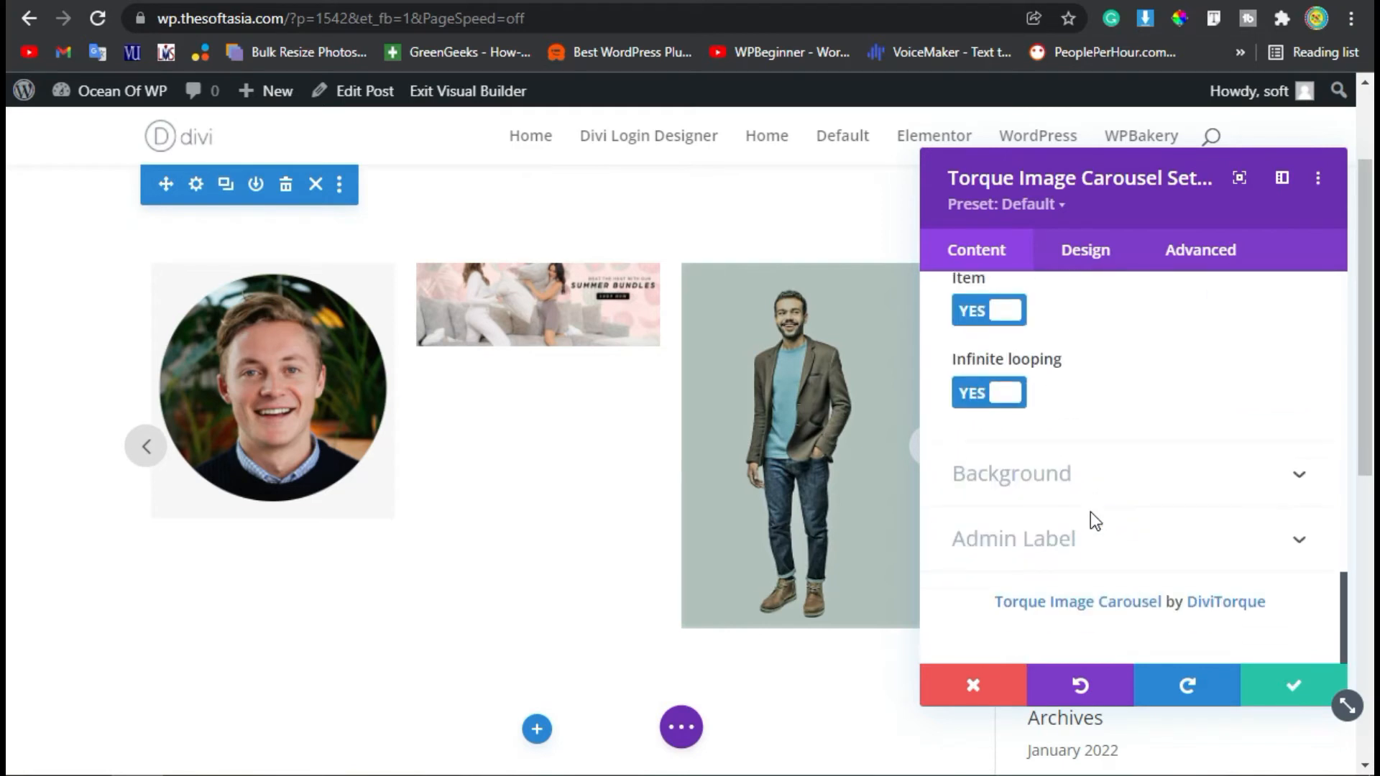
pyautogui.click(1109, 482)
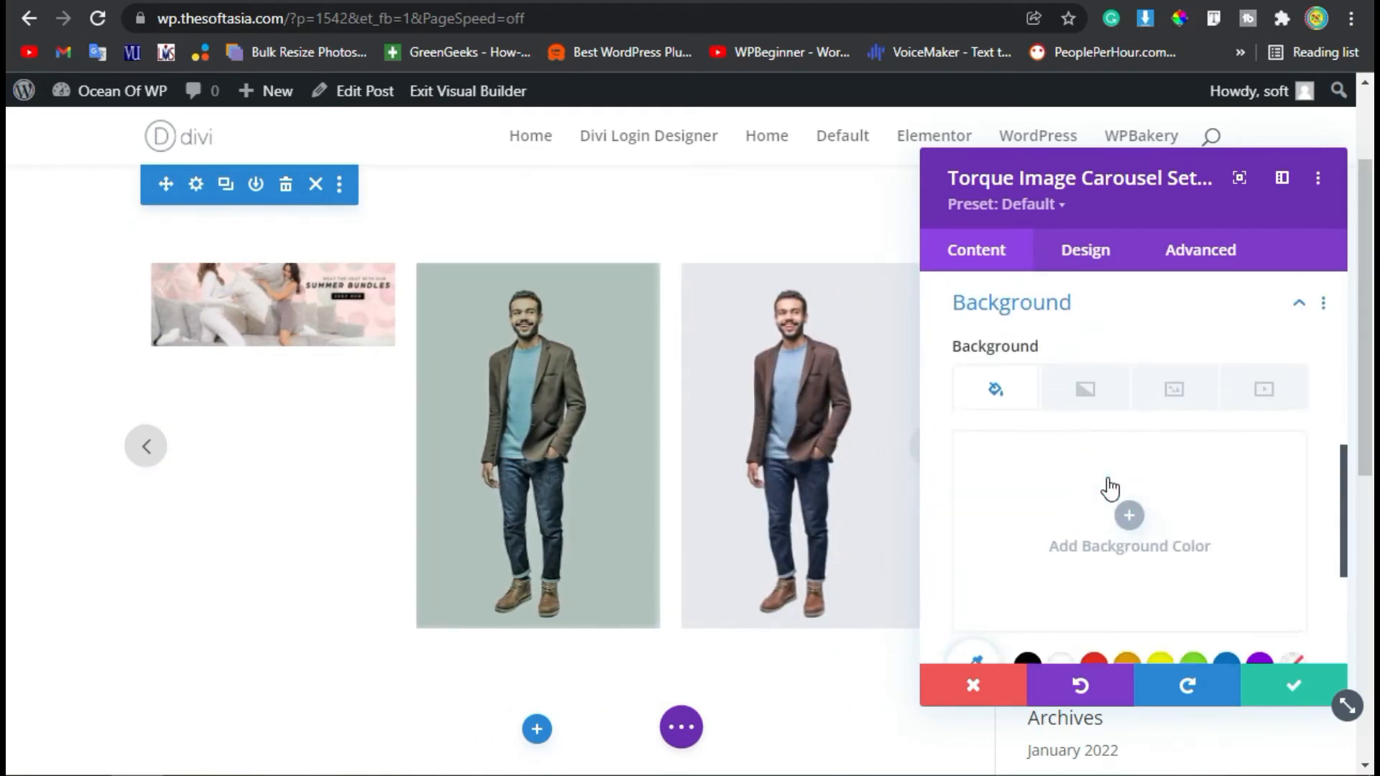
pyautogui.scroll(-2, 1038, 570)
pyautogui.click(1093, 550)
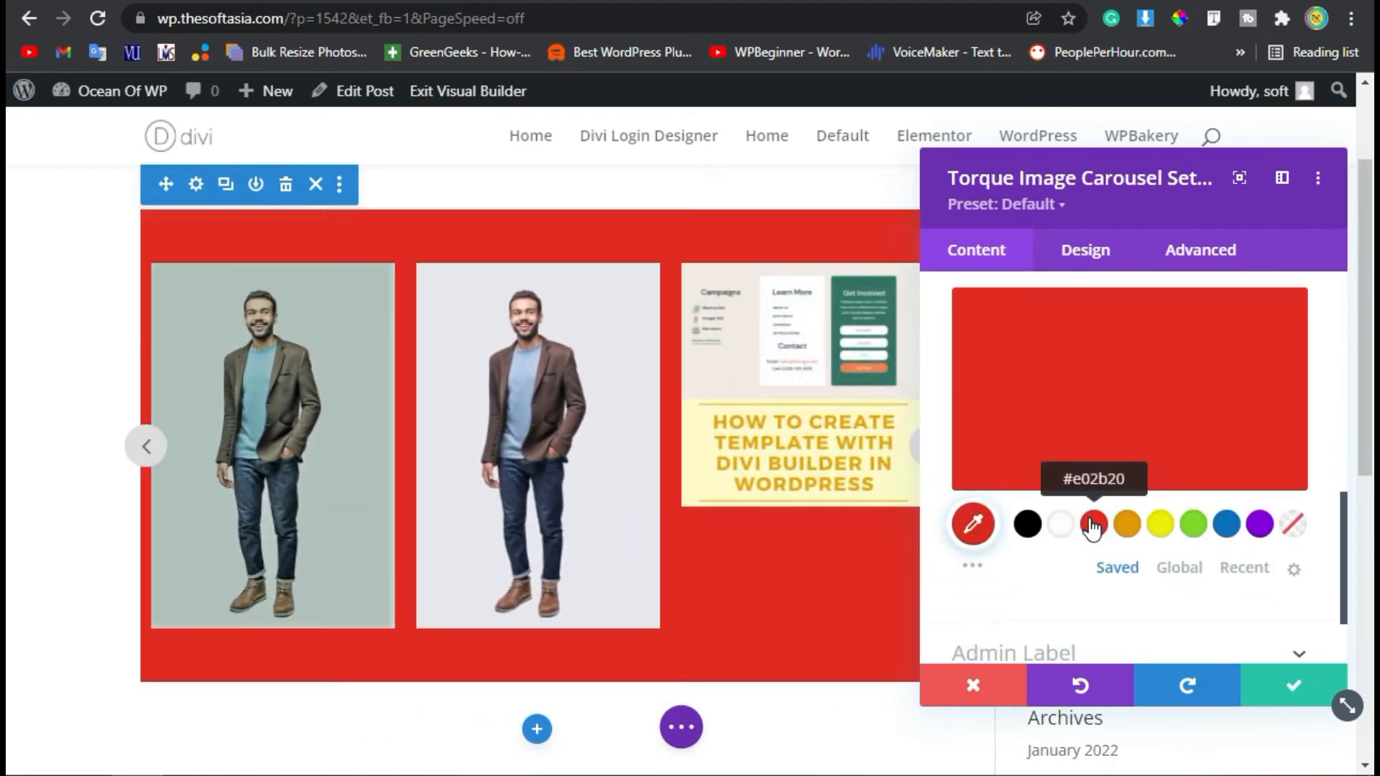
pyautogui.click(1030, 525)
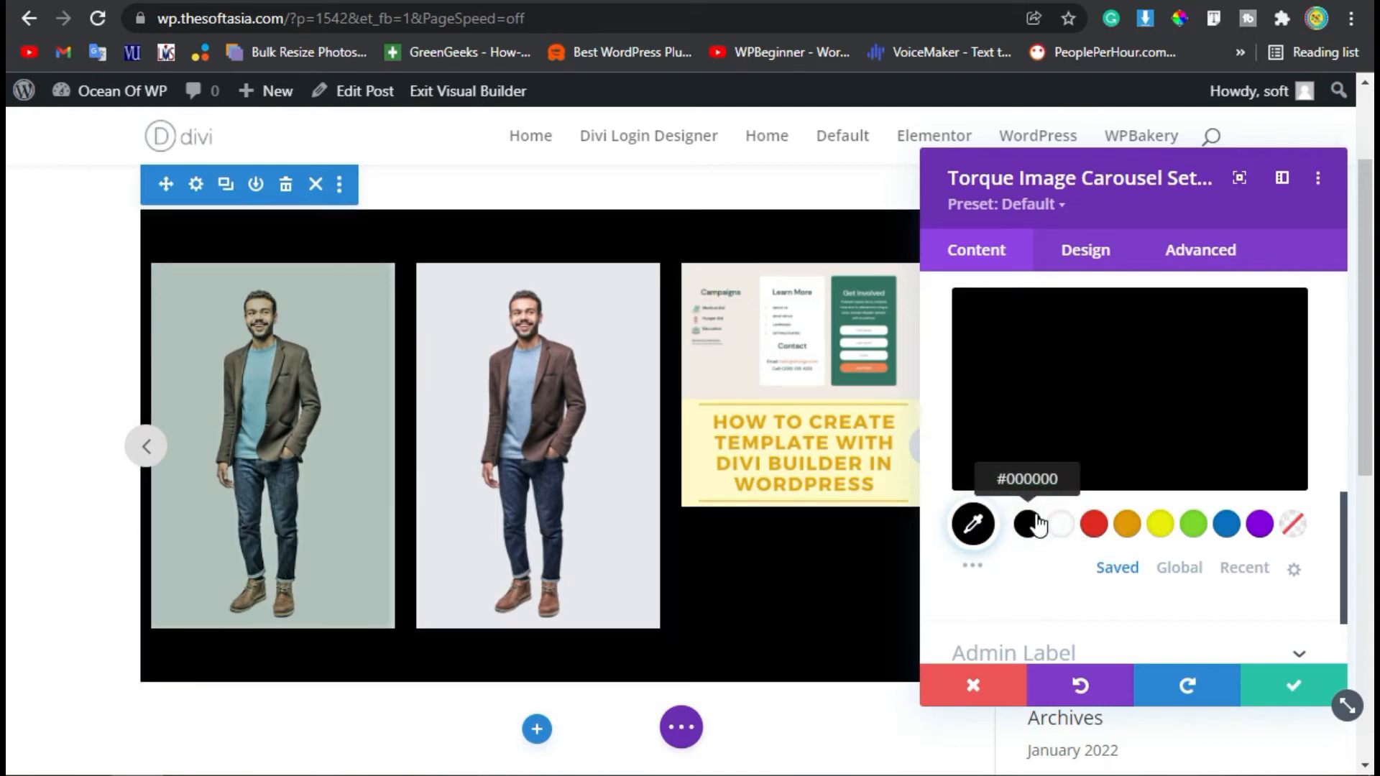
pyautogui.click(1160, 525)
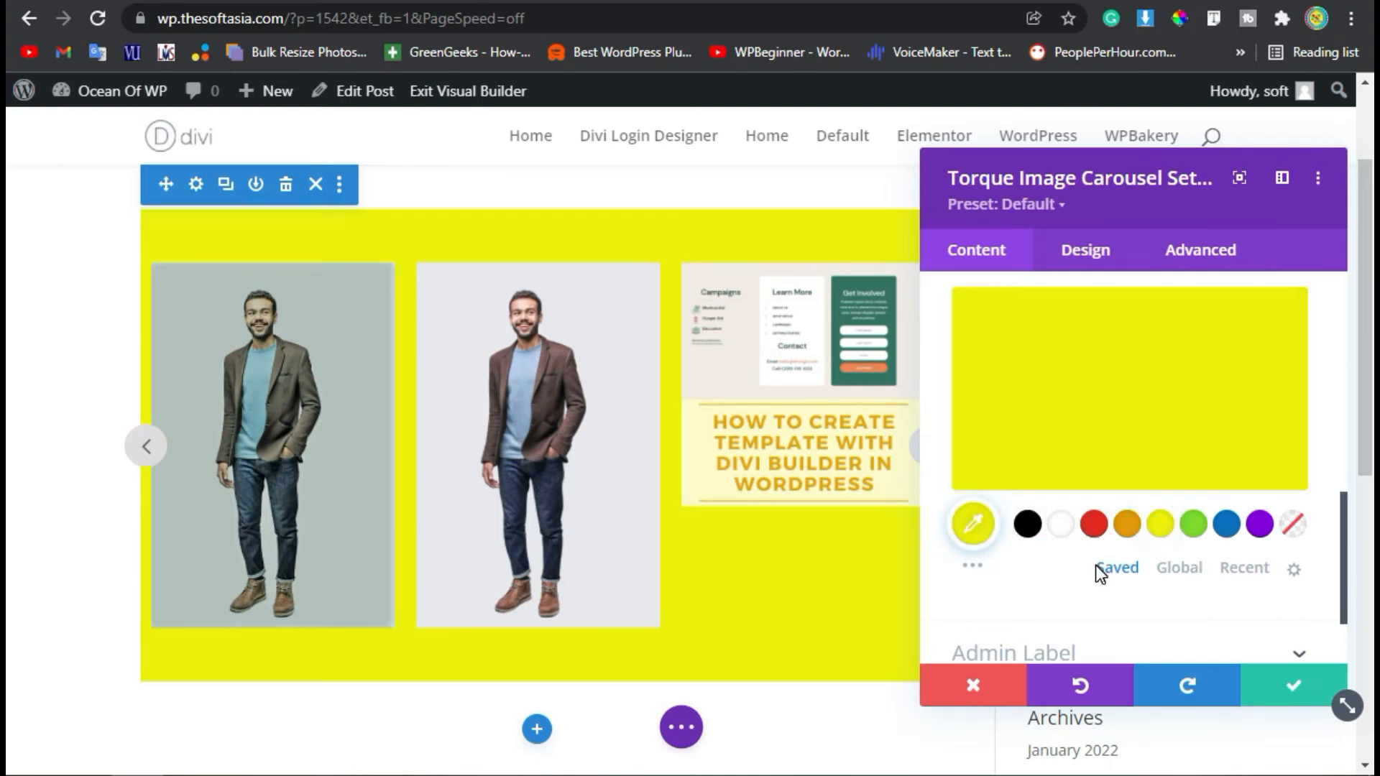
pyautogui.scroll(2, 1099, 575)
pyautogui.scroll(-1, 1100, 588)
pyautogui.scroll(2, 1151, 504)
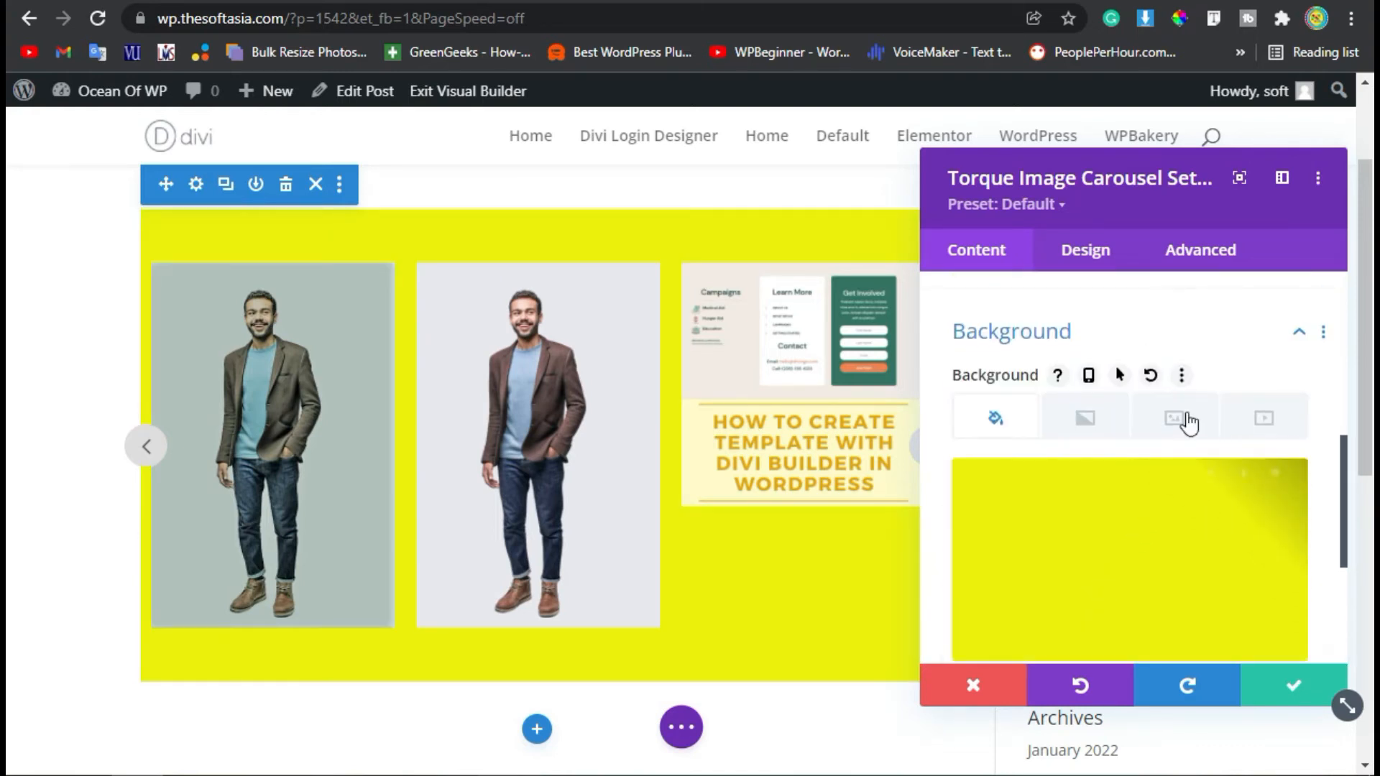
pyautogui.click(1153, 373)
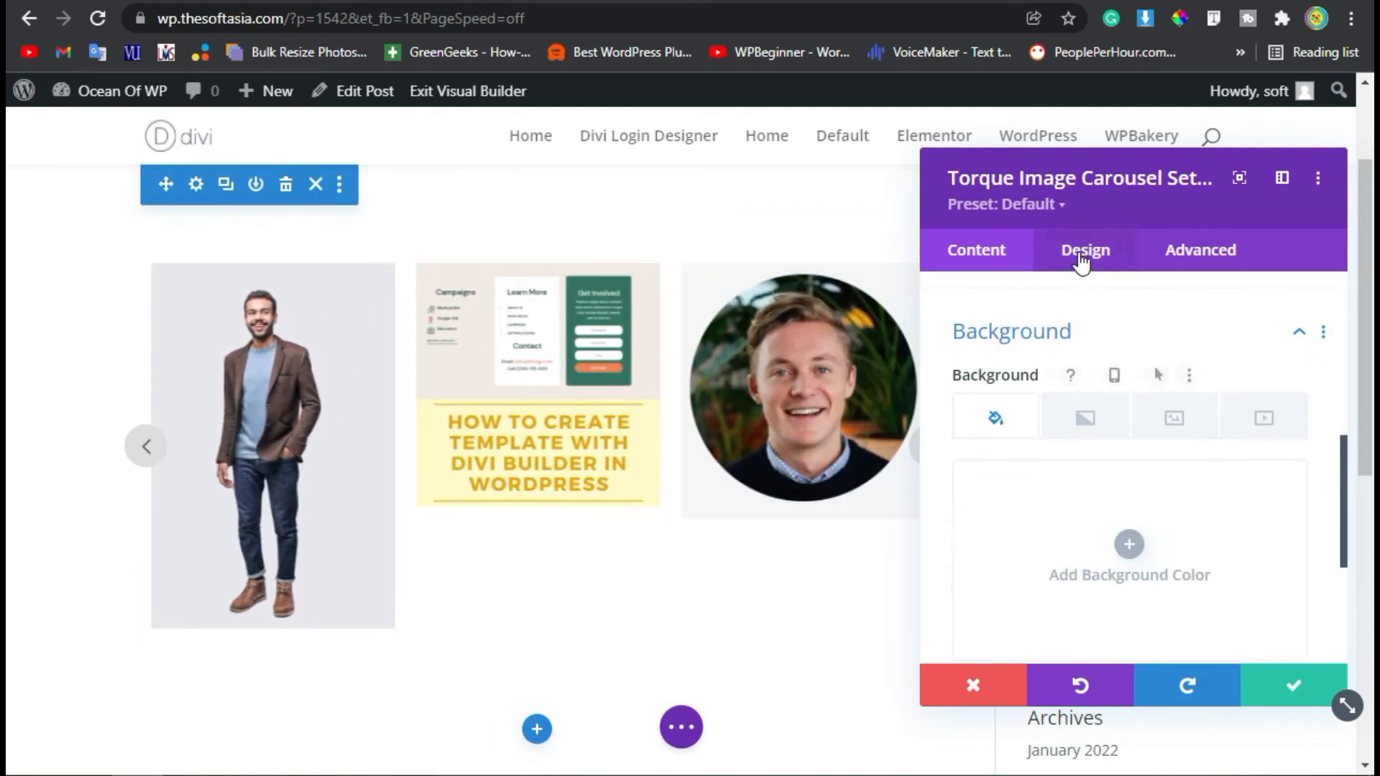
# - Set the icon color of the carousel's navigation arrows to red in the design settings
pyautogui.click(1083, 256)
pyautogui.click(1060, 358)
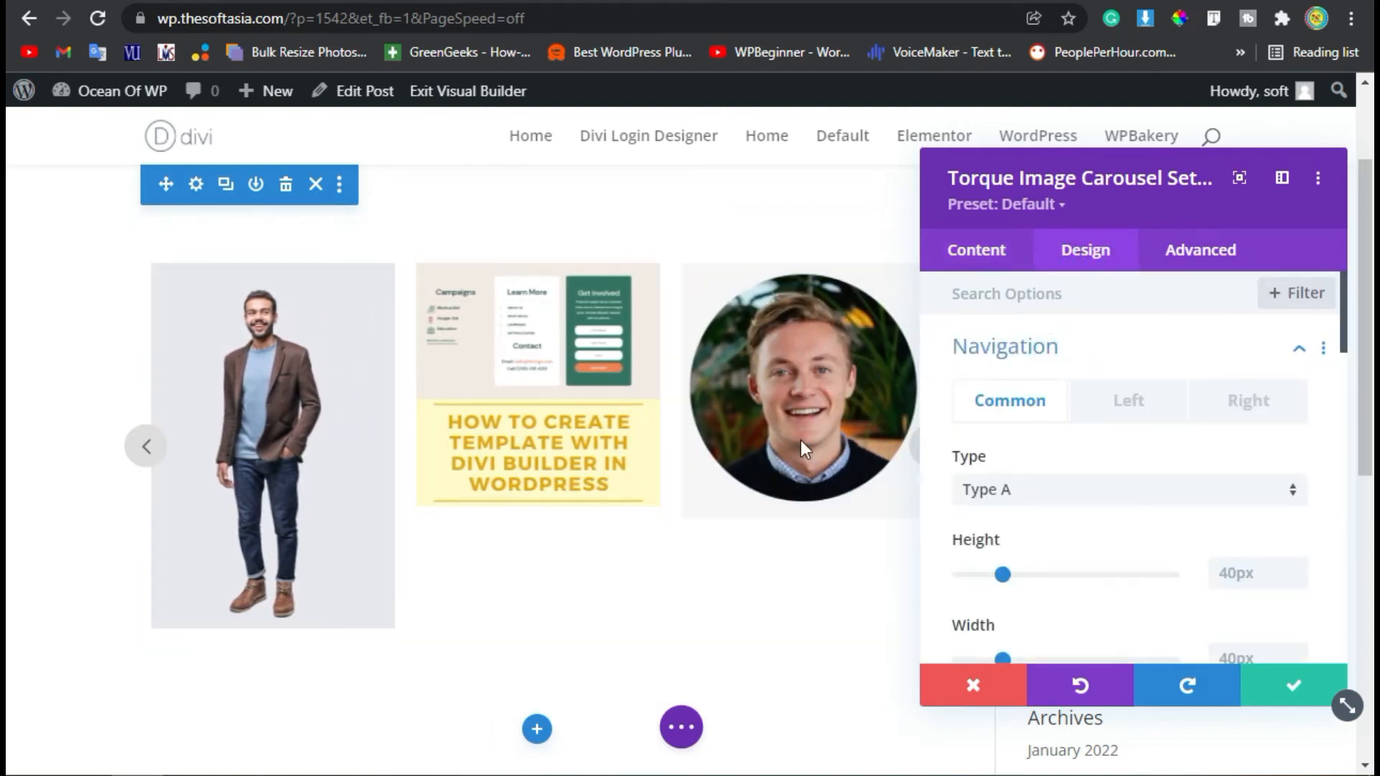
pyautogui.scroll(-4, 1048, 568)
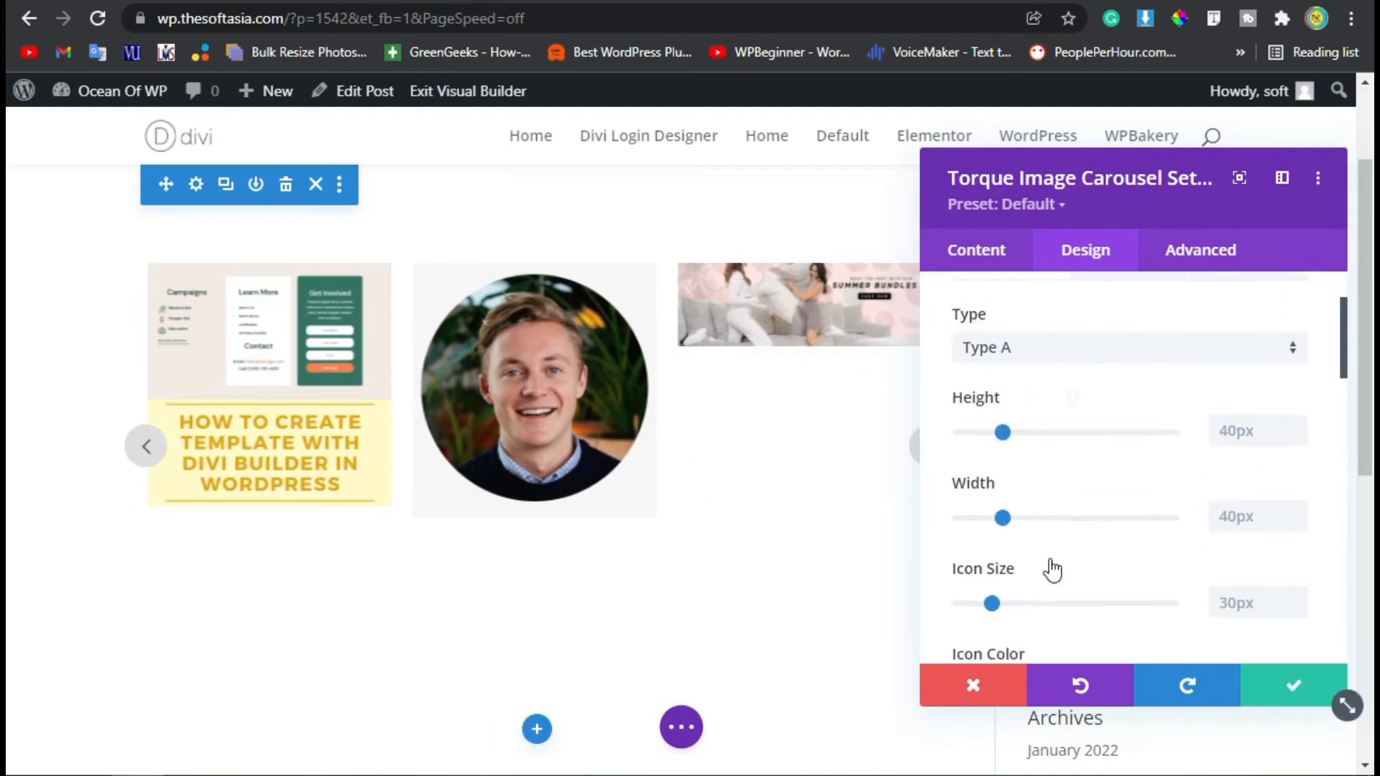
pyautogui.click(1030, 558)
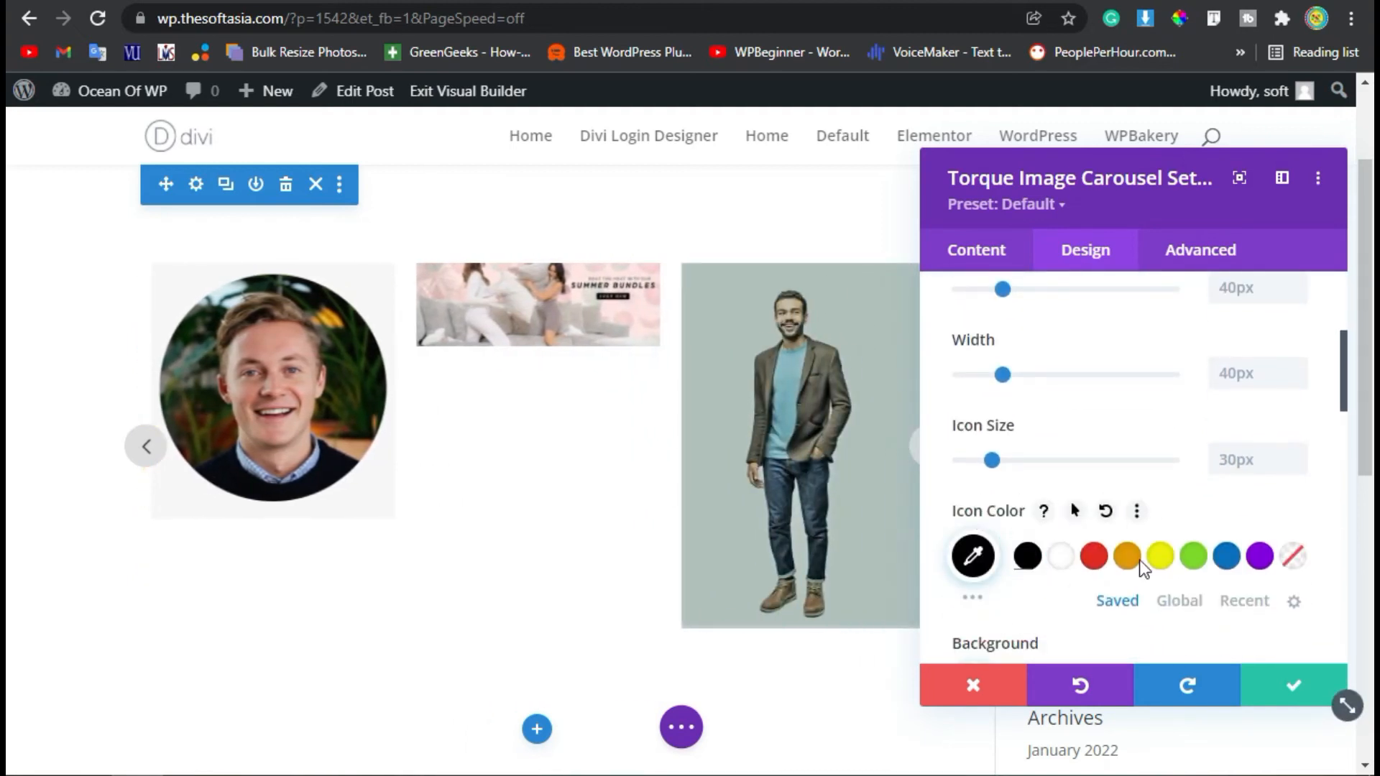
pyautogui.click(1094, 558)
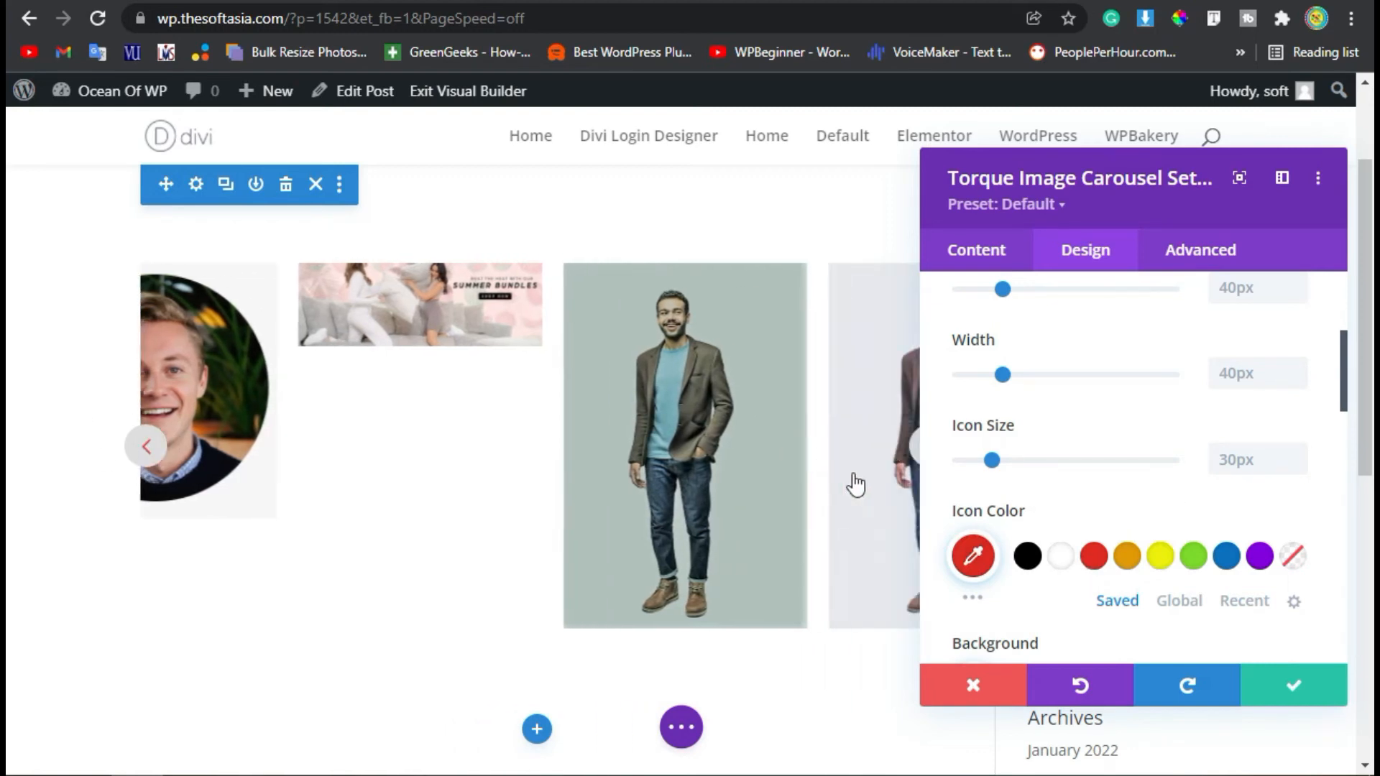
pyautogui.scroll(4, 1150, 564)
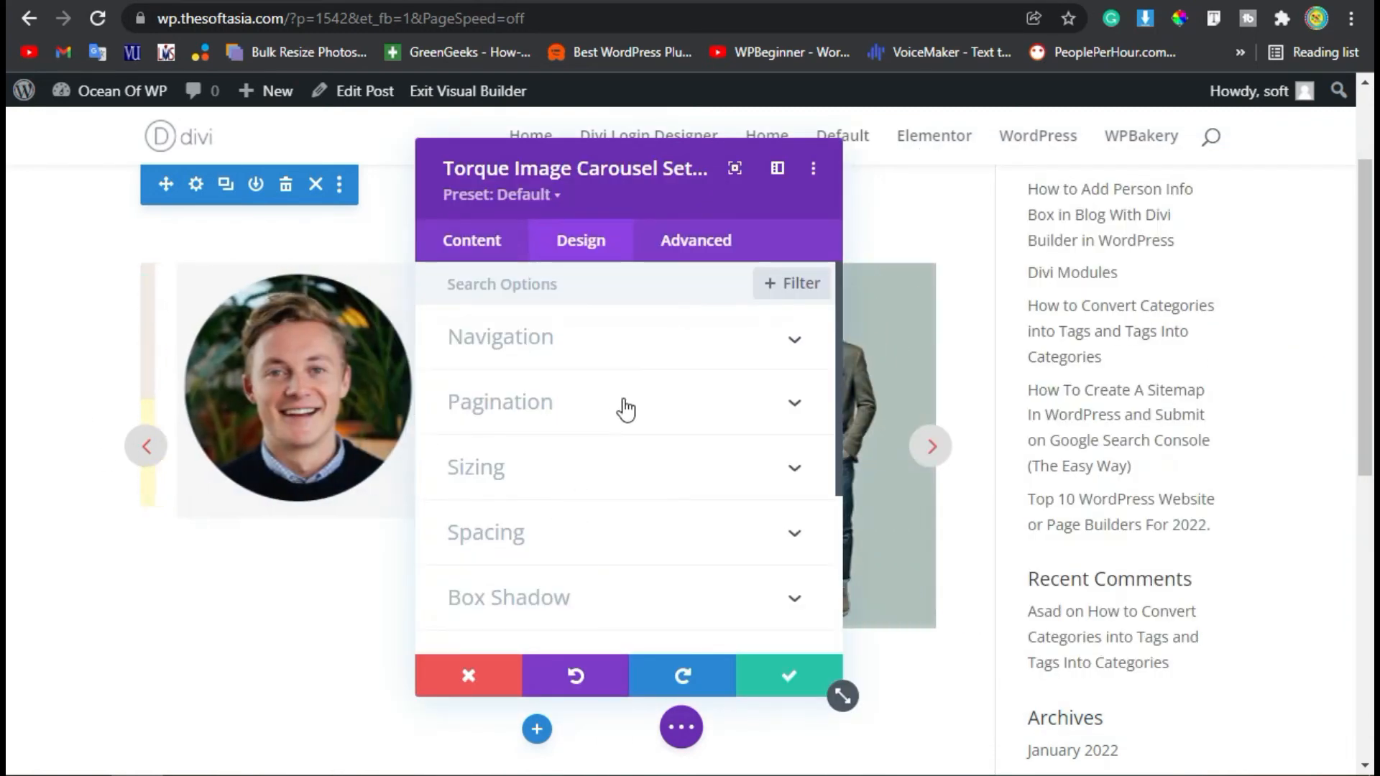
pyautogui.click(623, 402)
pyautogui.scroll(2, 593, 392)
pyautogui.click(557, 411)
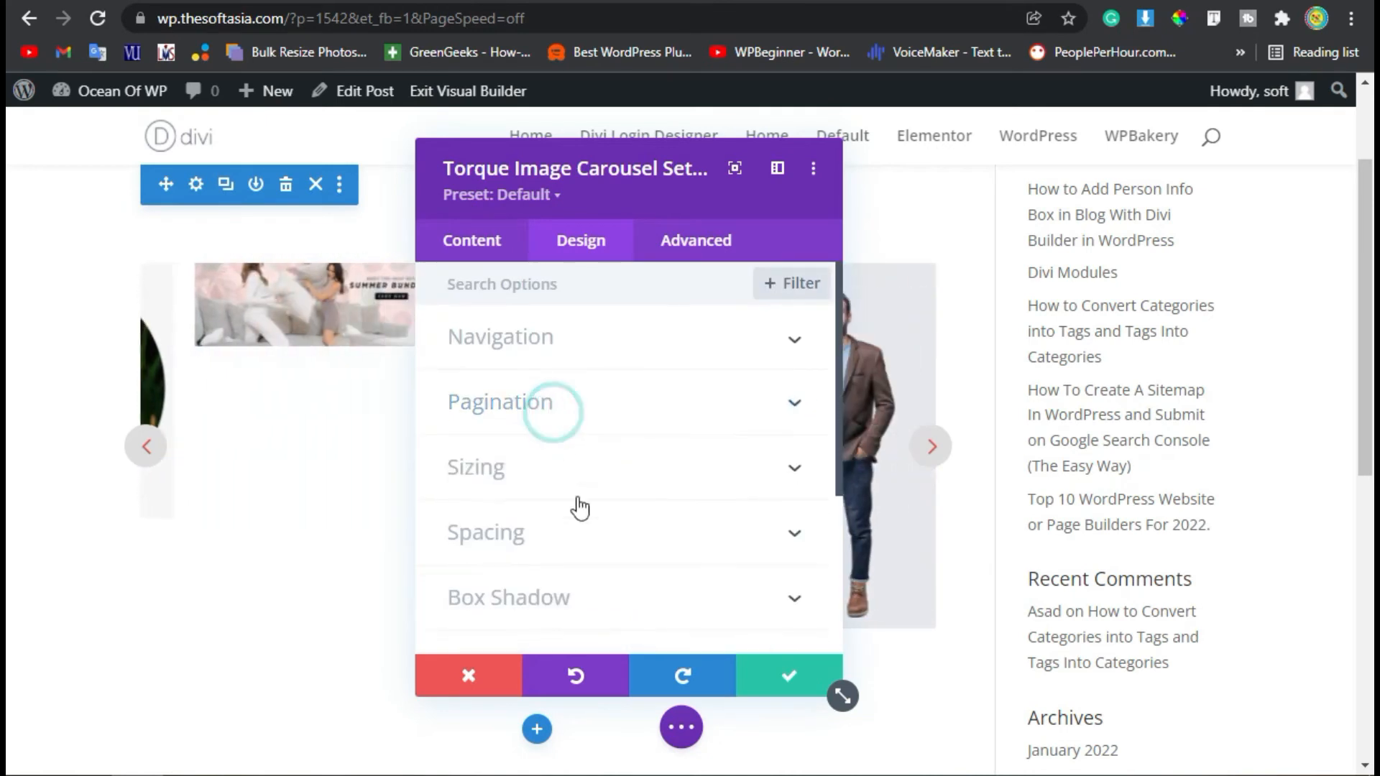
# - Apply the first box shadow preset, the soft shadow on all sides, to the carousel and save the module settings
pyautogui.scroll(-2, 582, 502)
pyautogui.scroll(-2, 586, 502)
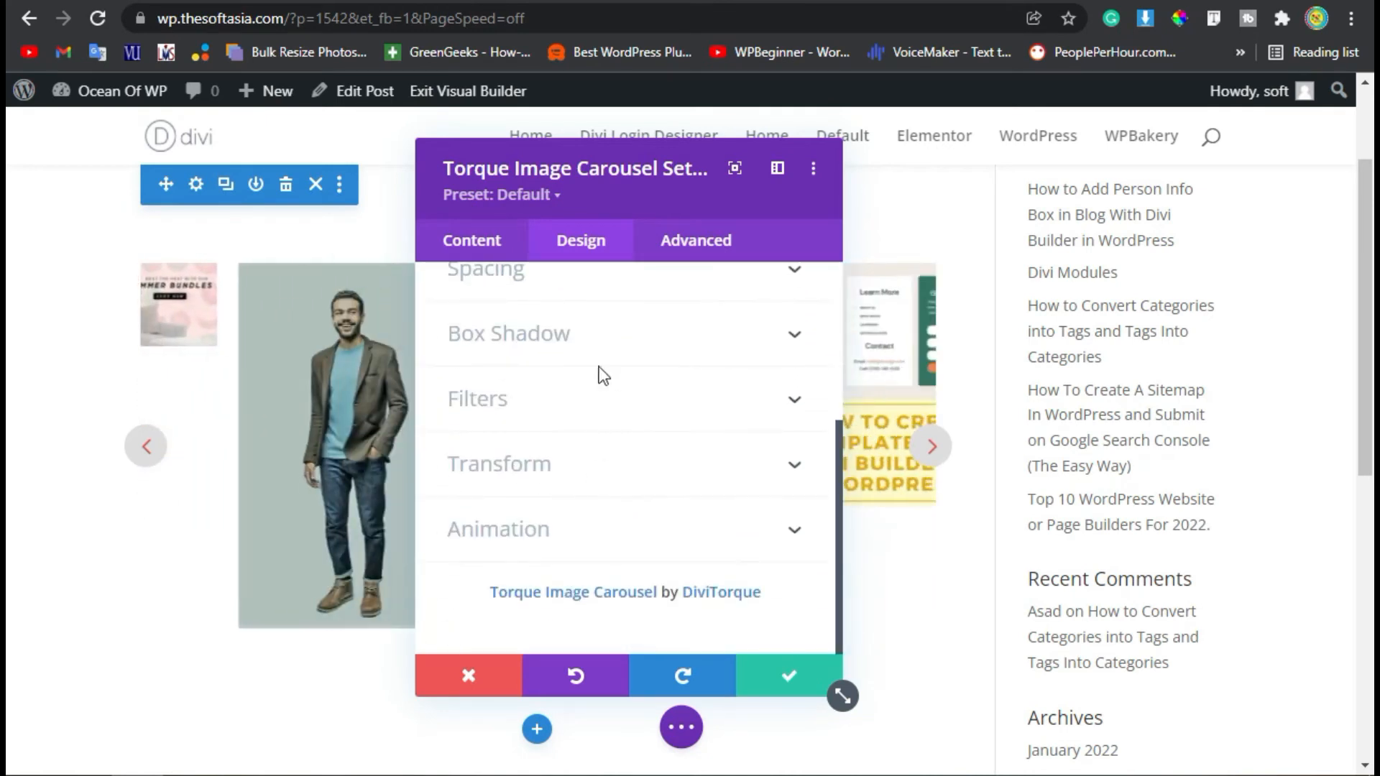
pyautogui.click(591, 338)
pyautogui.click(572, 399)
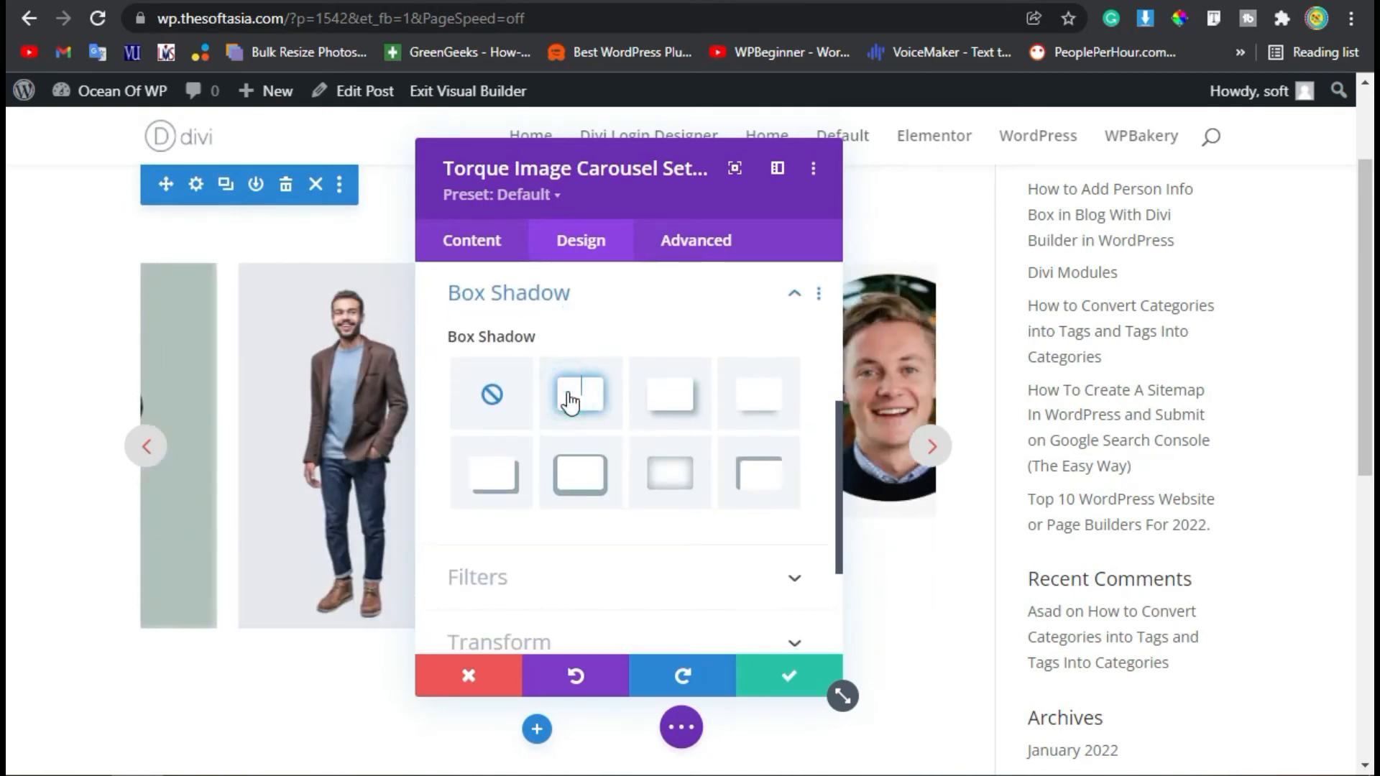
pyautogui.moveTo(675, 172); pyautogui.dragTo(1370, 374)
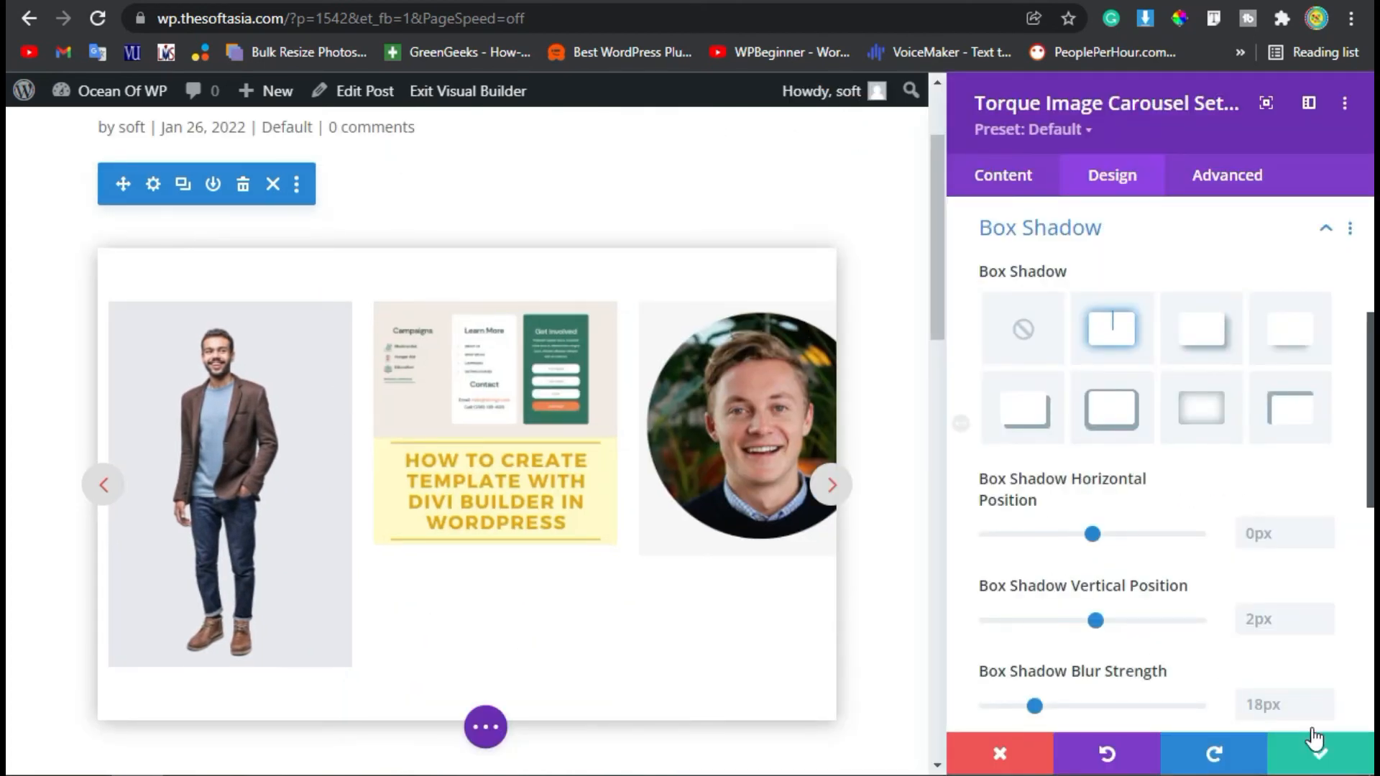
pyautogui.scroll(-2, 1315, 728)
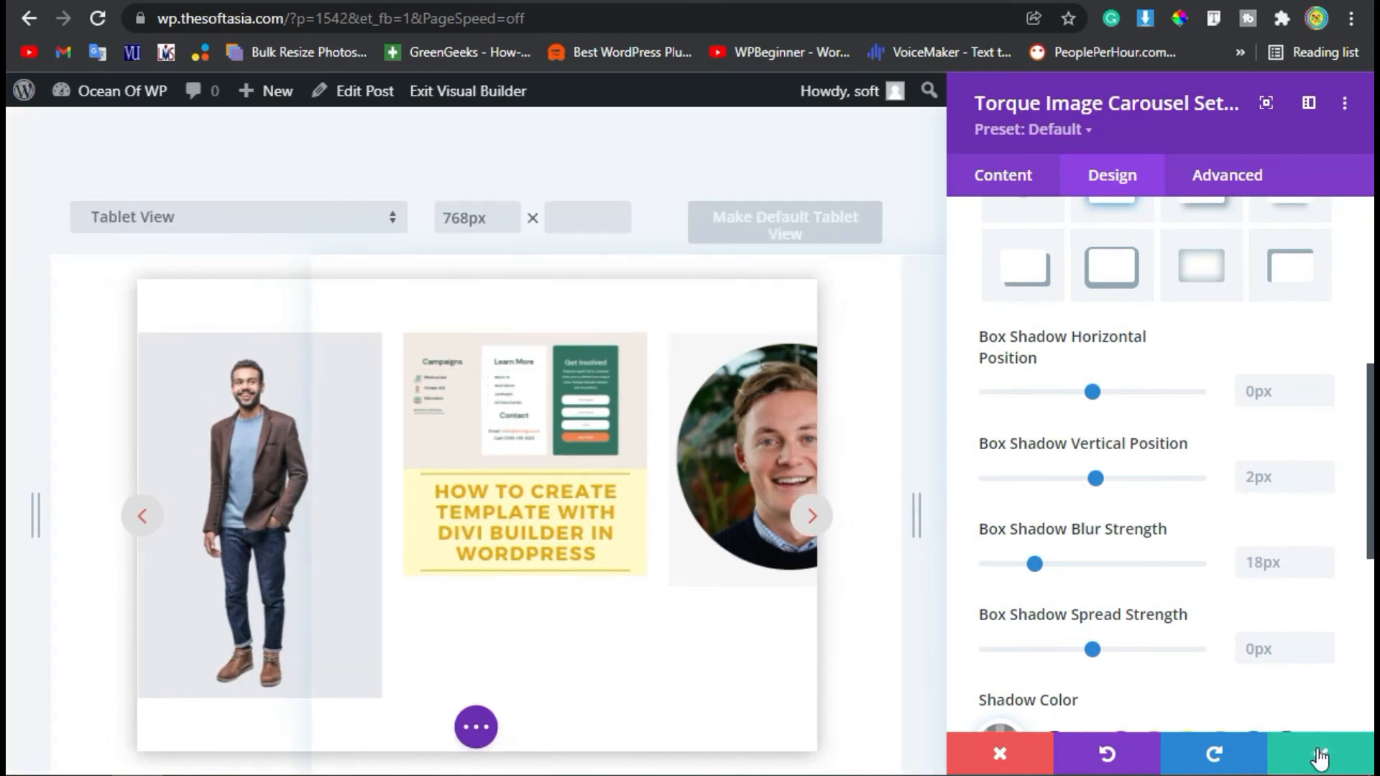
pyautogui.click(1323, 748)
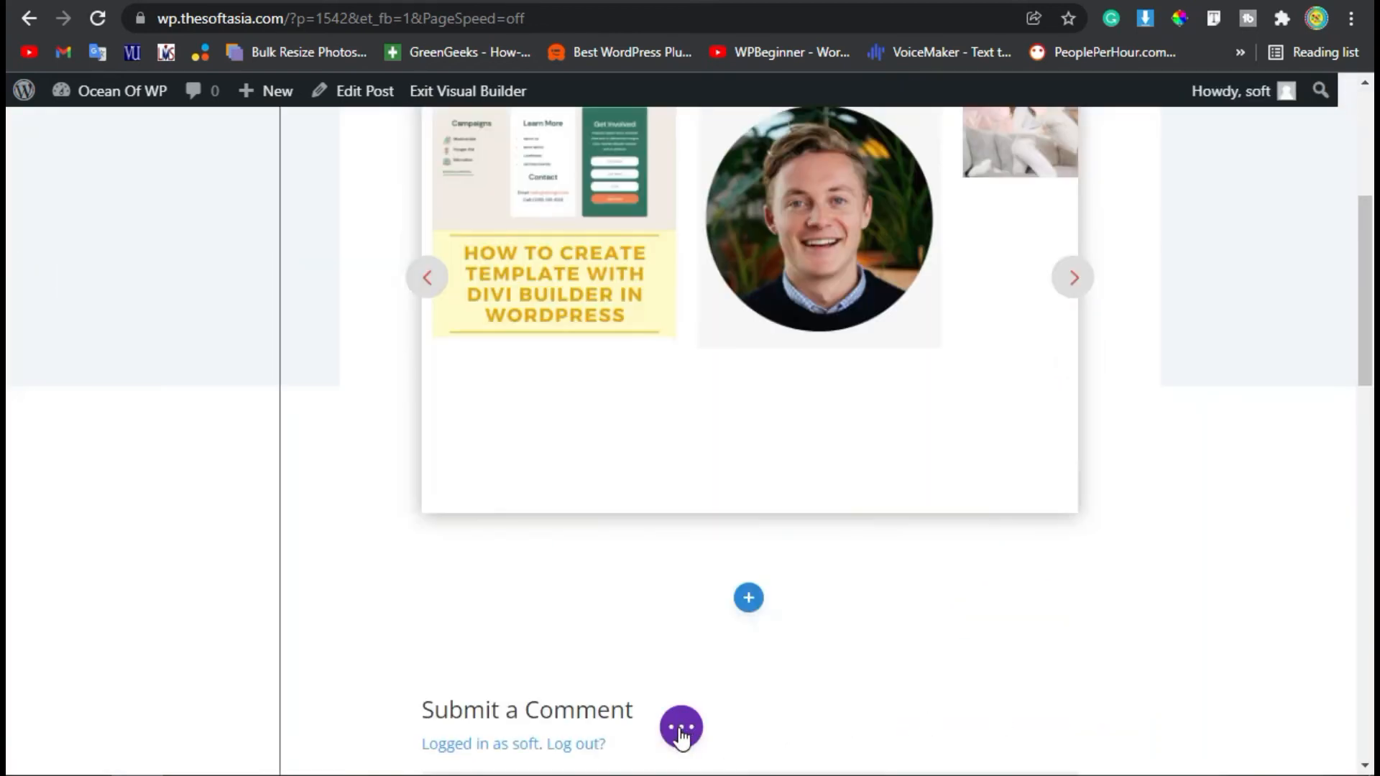
# - Publish the Image Carousel post
pyautogui.click(681, 727)
pyautogui.click(1274, 728)
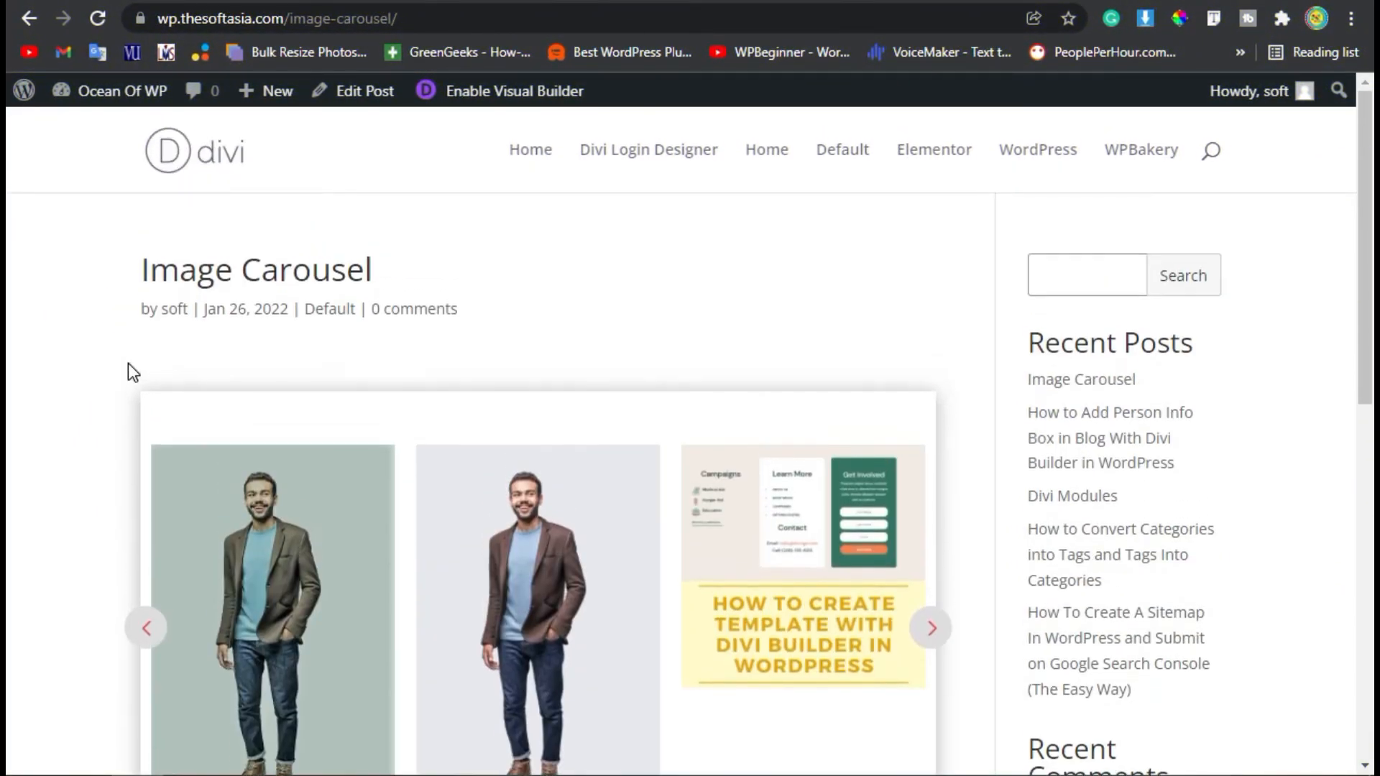
# - Examine the carousel on the published post by advancing its slides with the navigation arrow
pyautogui.scroll(-2, 859, 453)
pyautogui.scroll(-1, 857, 447)
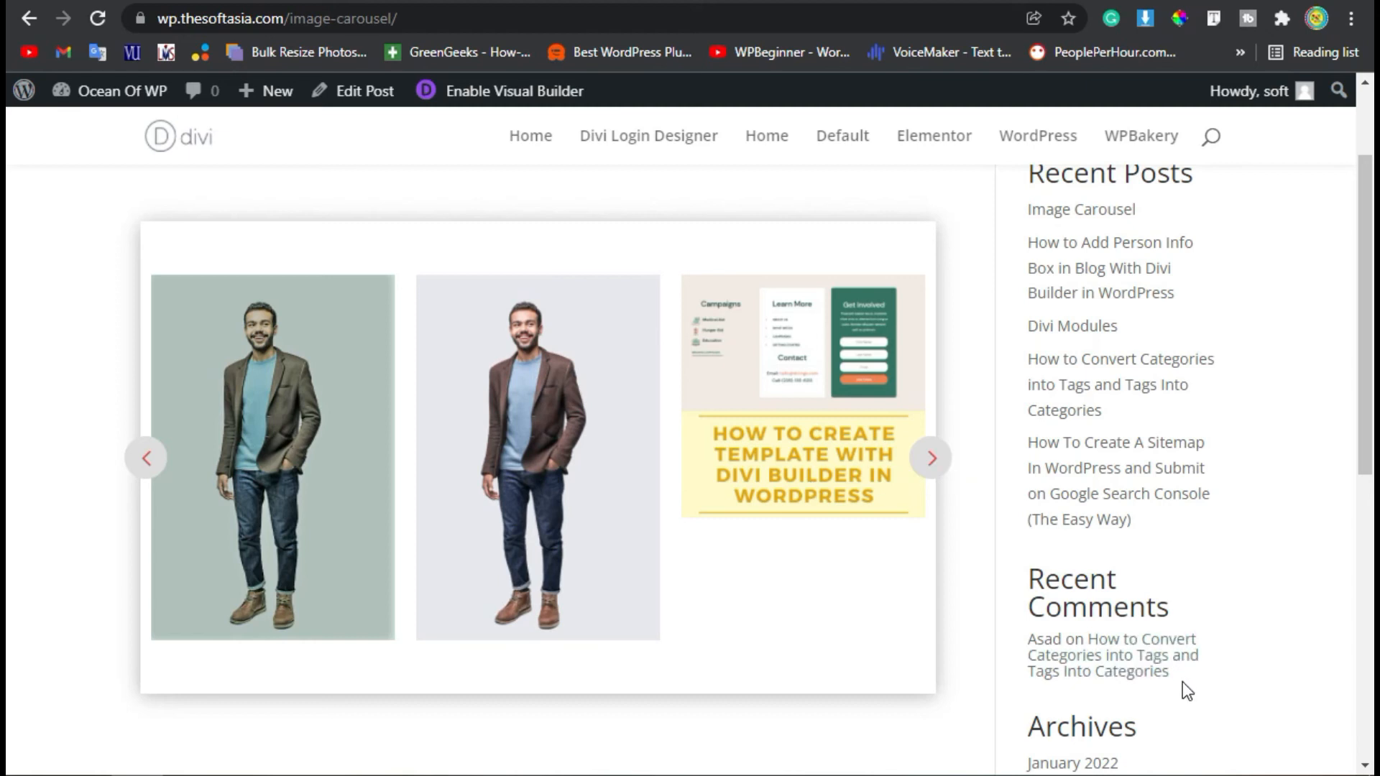
pyautogui.click(933, 464)
pyautogui.click(942, 474)
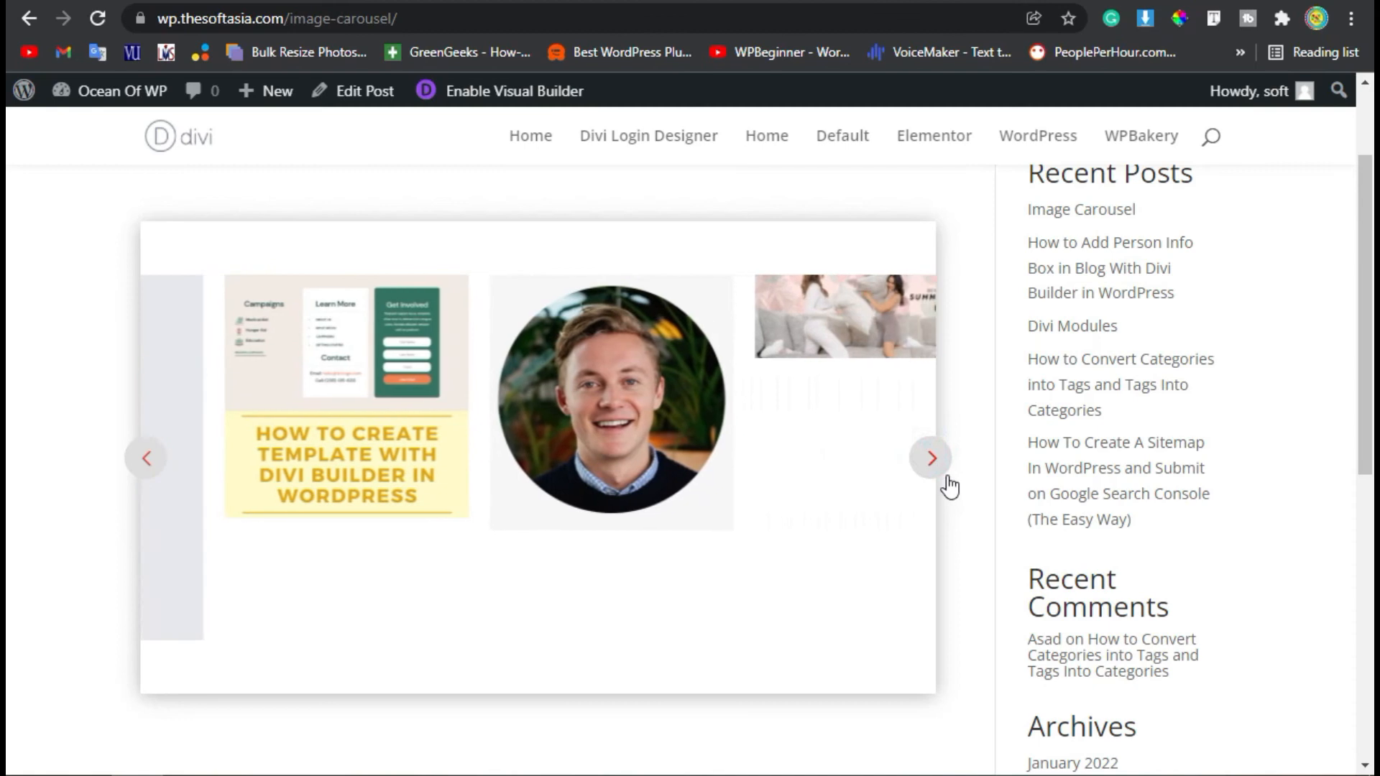
pyautogui.click(931, 466)
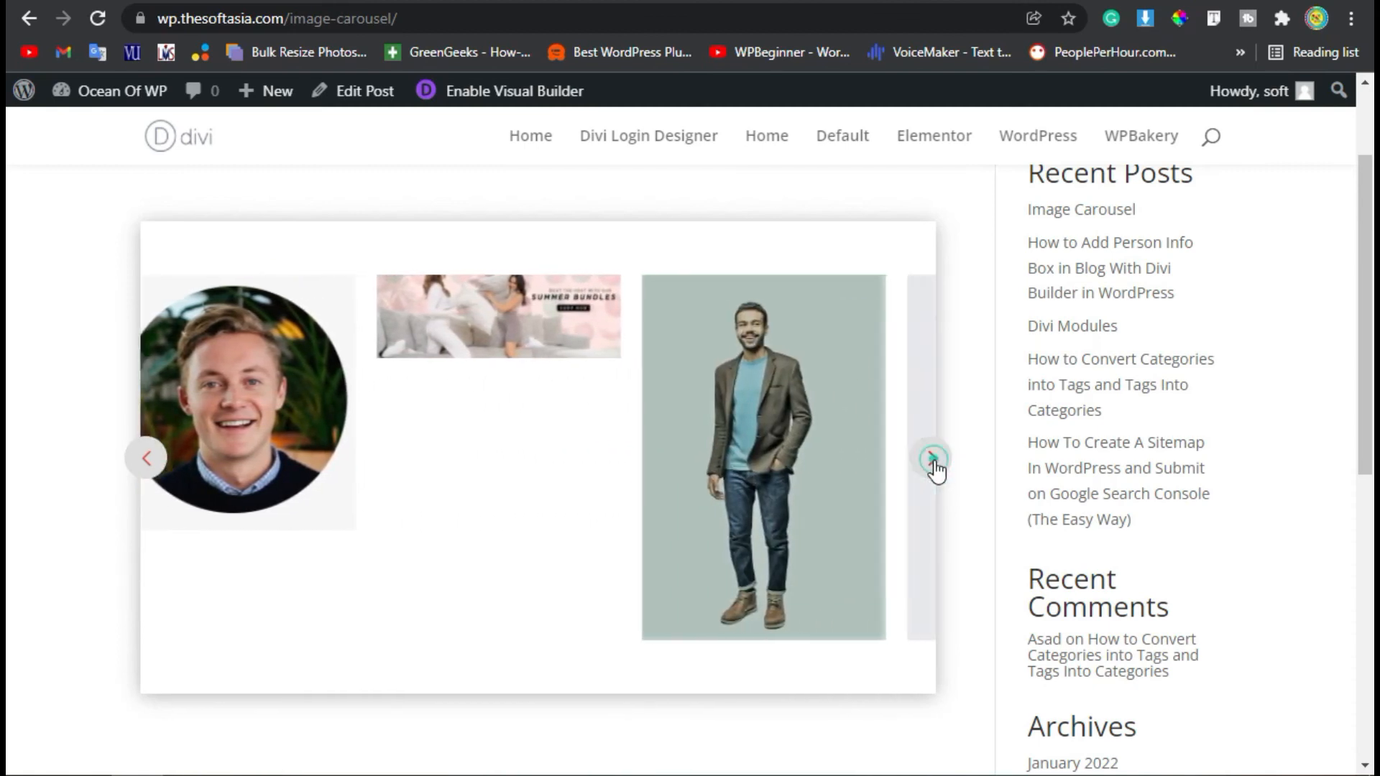
pyautogui.click(948, 478)
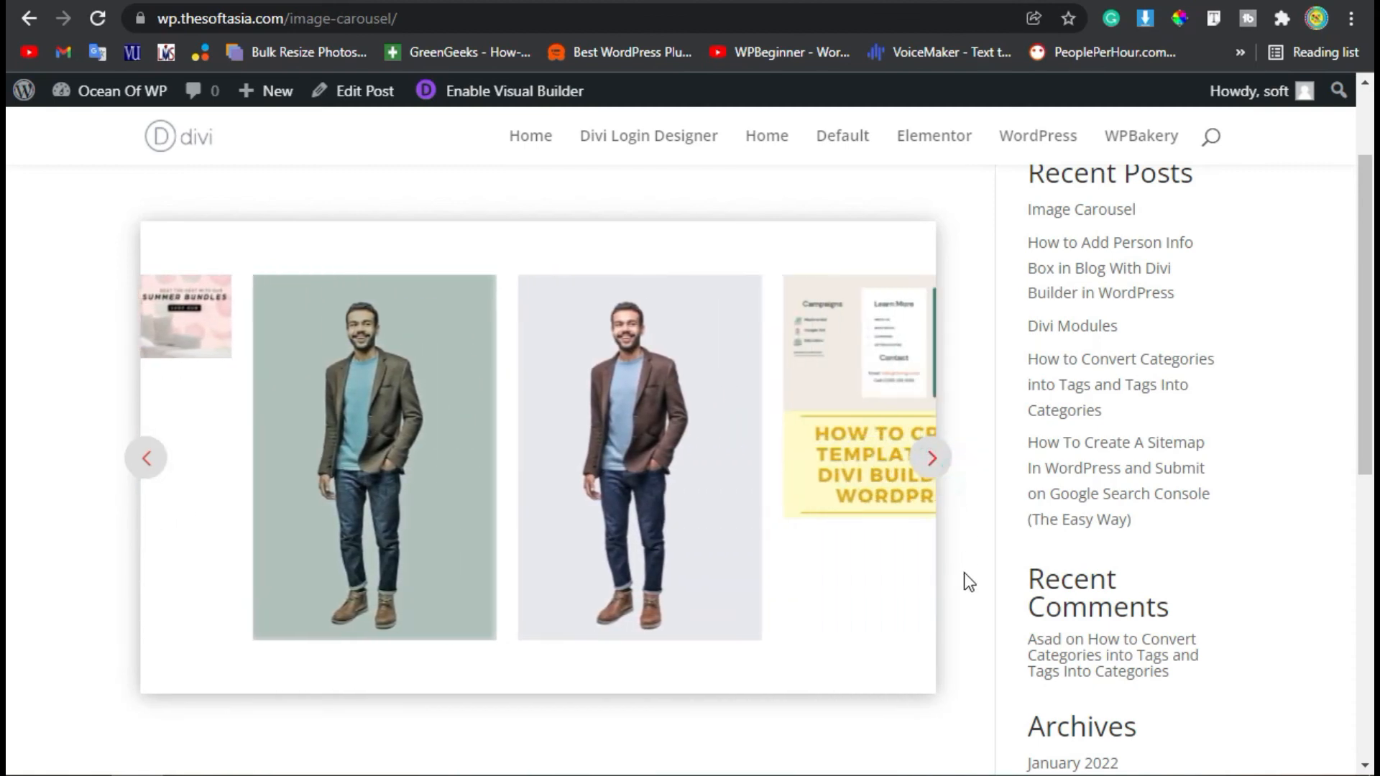